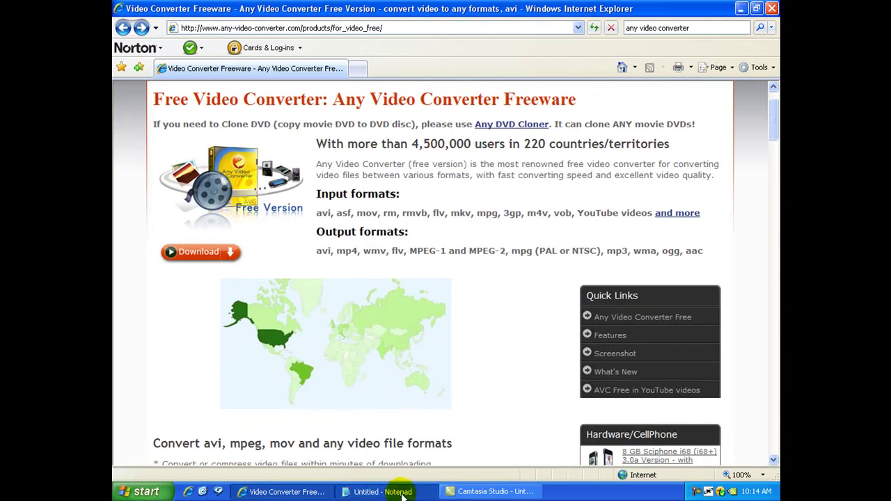
- Switch to Notepad, write the note "now click download" and erase it
left_click(402, 494)
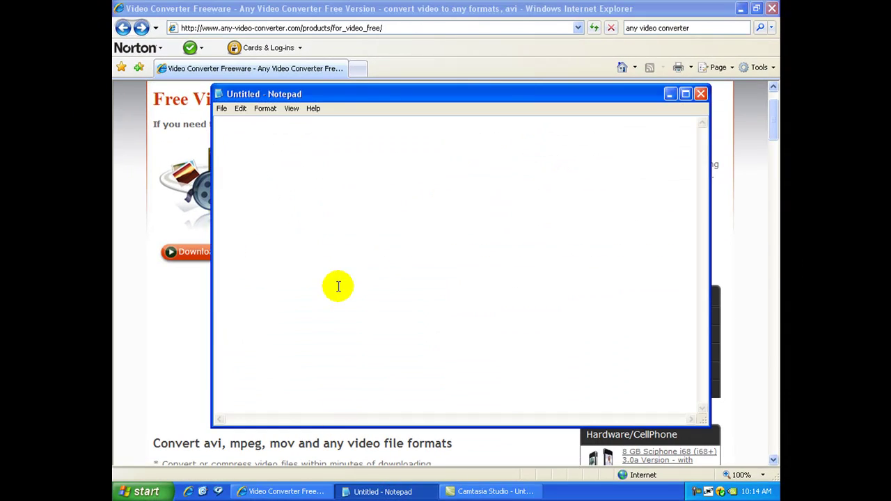
type("now cli")
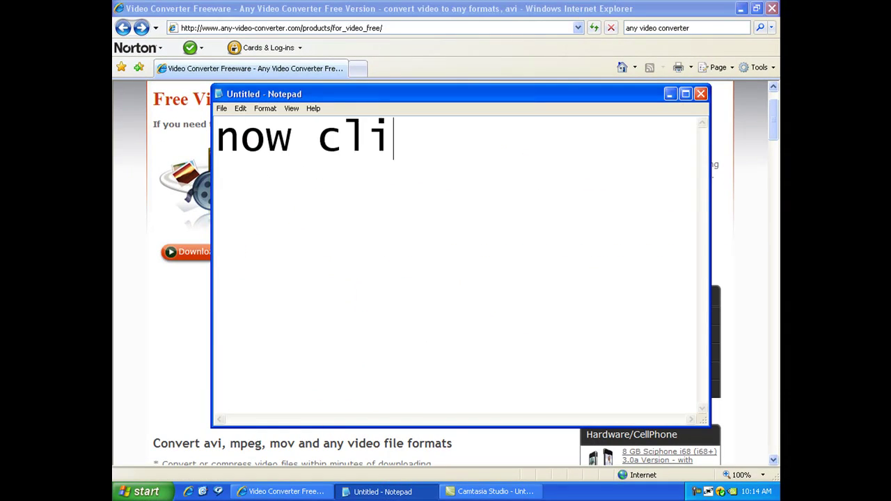
type("ck download")
key("BackSpace")
key("BackSpace")
key("BackSpace")
key("BackSpace")
key("BackSpace")
key("BackSpace")
key("BackSpace")
key("BackSpace")
key("BackSpace")
key("BackSpace")
key("BackSpace")
key("BackSpace")
key("BackSpace")
key("BackSpace")
key("BackSpace")
key("BackSpace")
key("BackSpace")
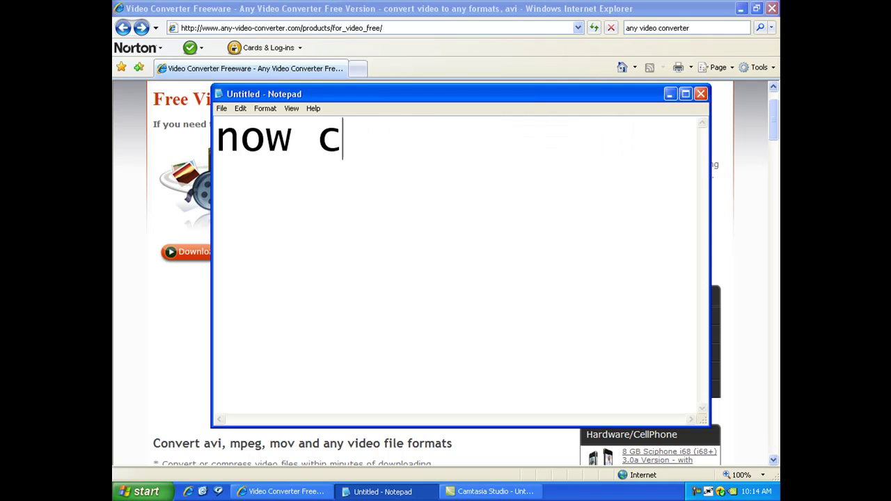
- Return to Internet Explorer and open the download page for the free version of Any Video Converter
left_click(119, 278)
left_click(232, 256)
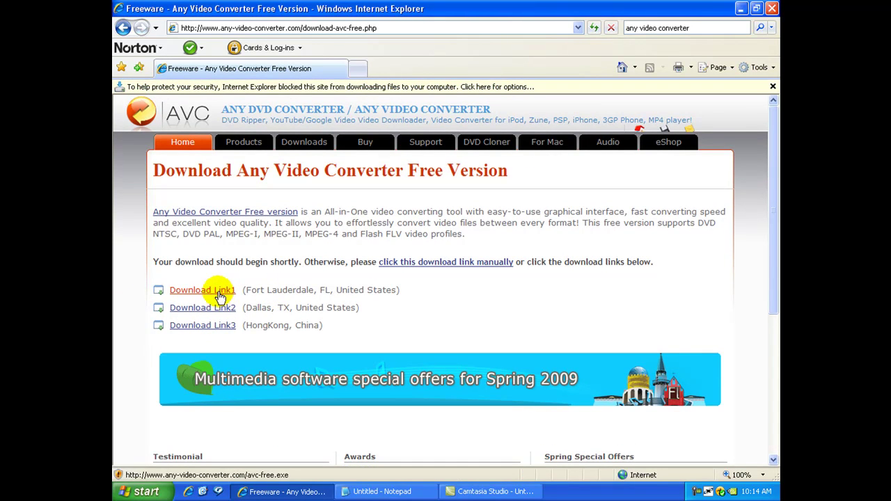
- Switch to Notepad, write the note "choose from there", erase it and minimize the window
left_click(348, 492)
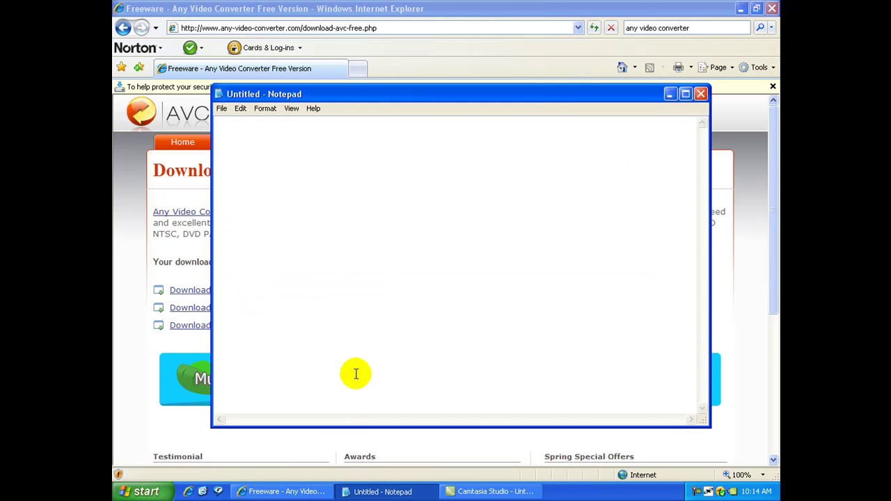
type("choo")
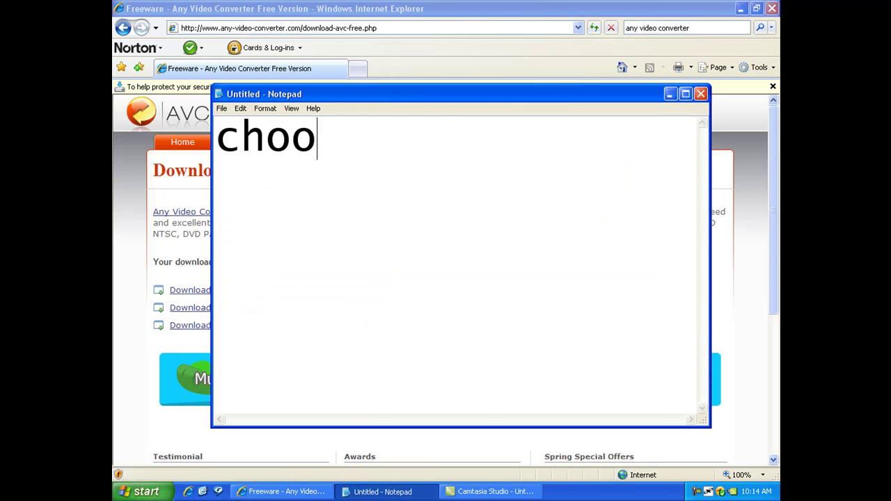
type("se from there")
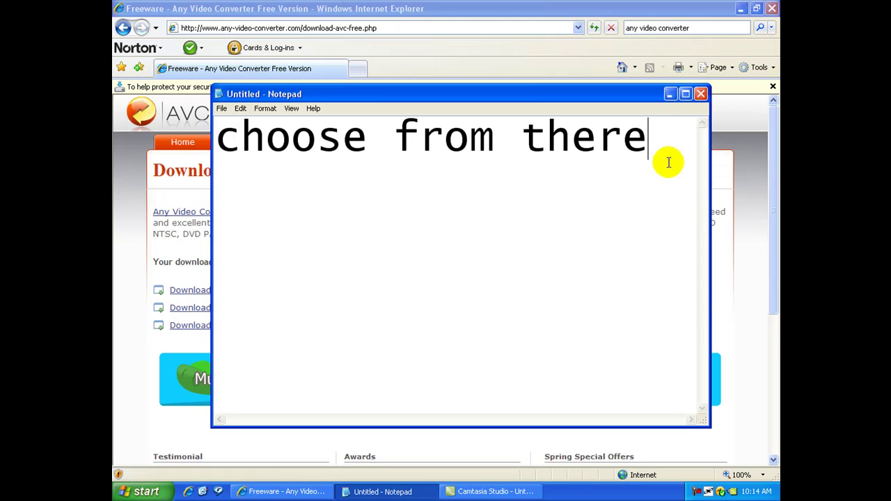
key("ctrl+a")
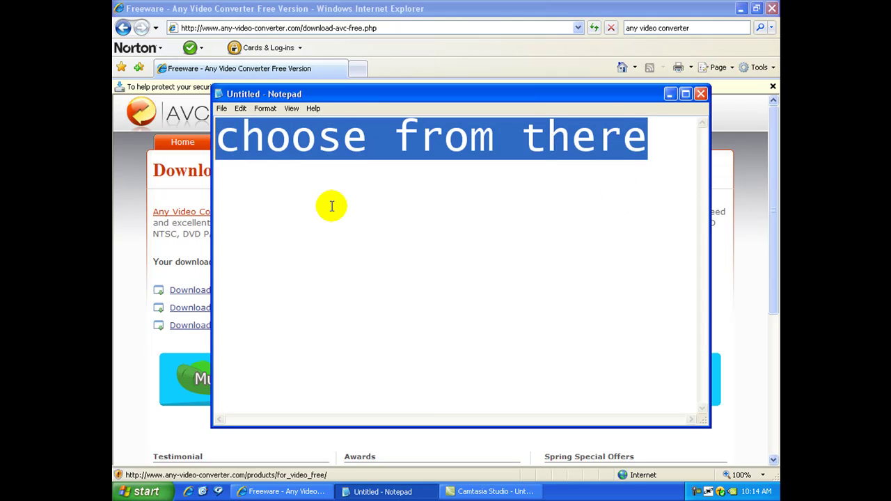
key("BackSpace")
left_click(669, 94)
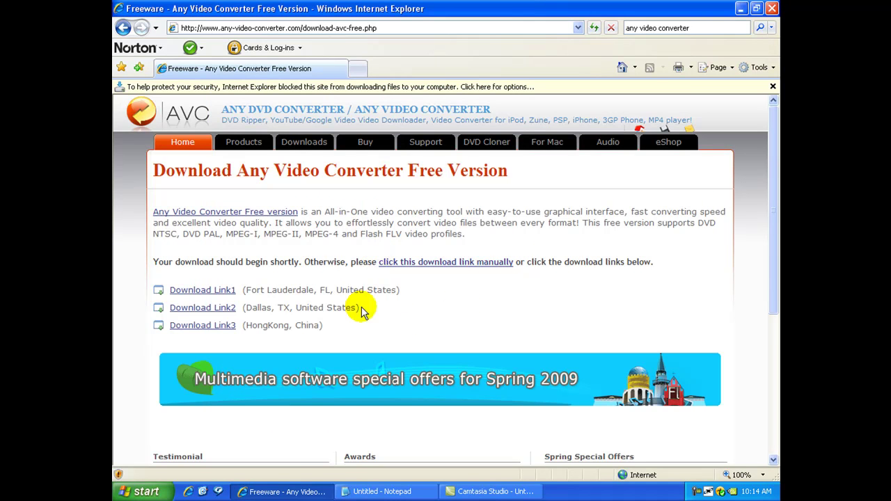
- Close the browser and launch Any Video Converter from the desktop
left_click(771, 8)
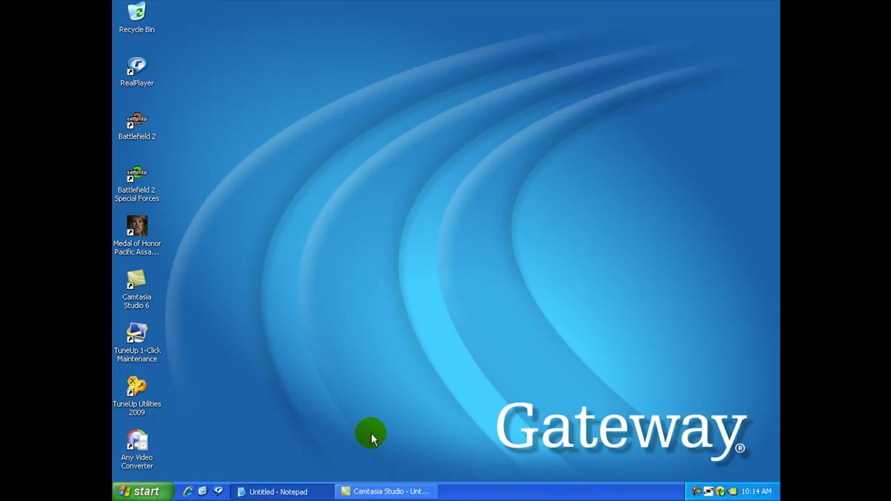
double_click(140, 446)
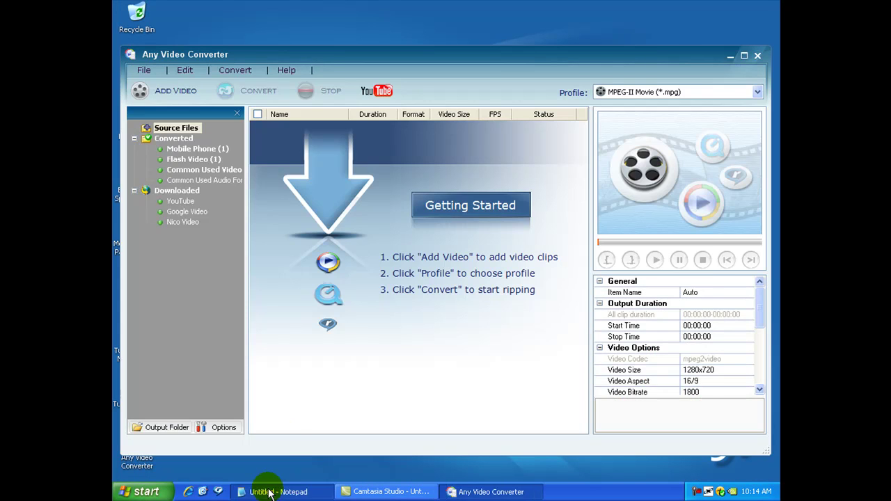
- Write the note "now, once its downloaded, open it" in Notepad, erase it and return to Any Video Converter
left_click(268, 491)
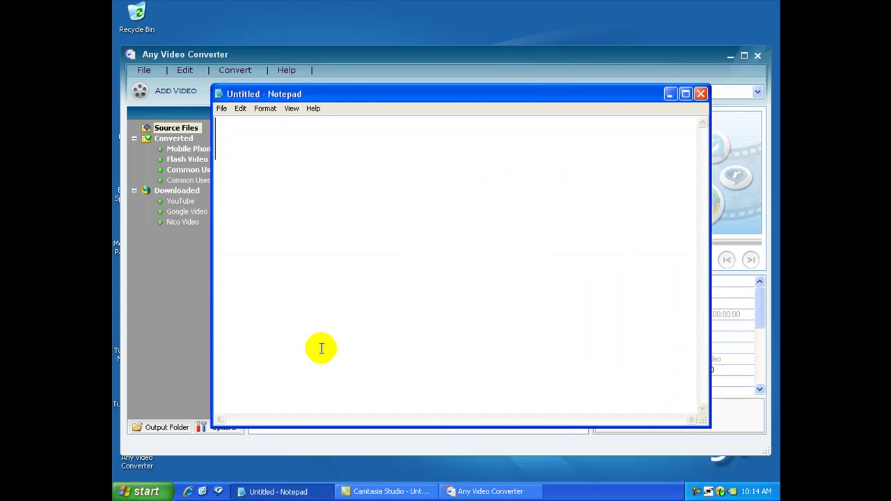
type("now, on")
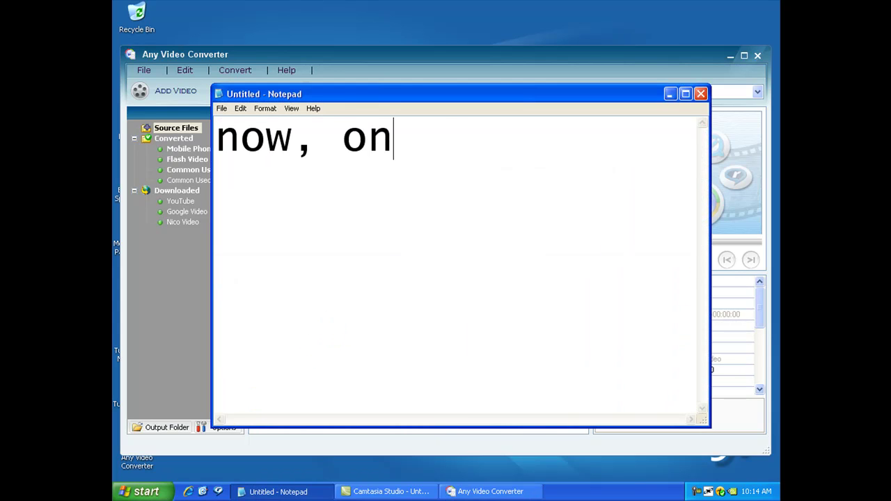
type("ce its ")
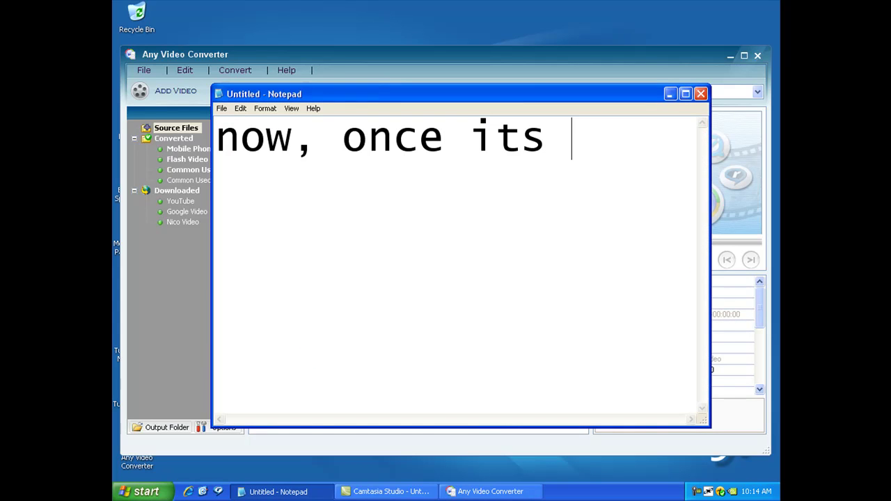
type("downl")
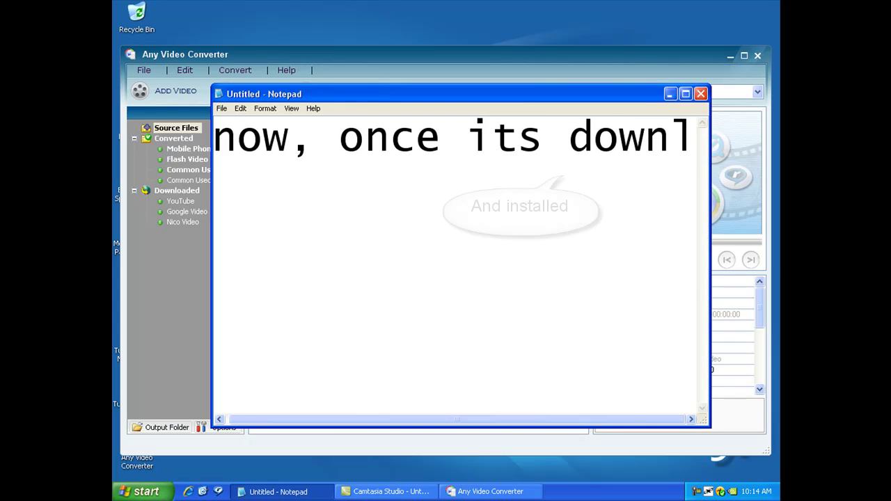
type("oaded")
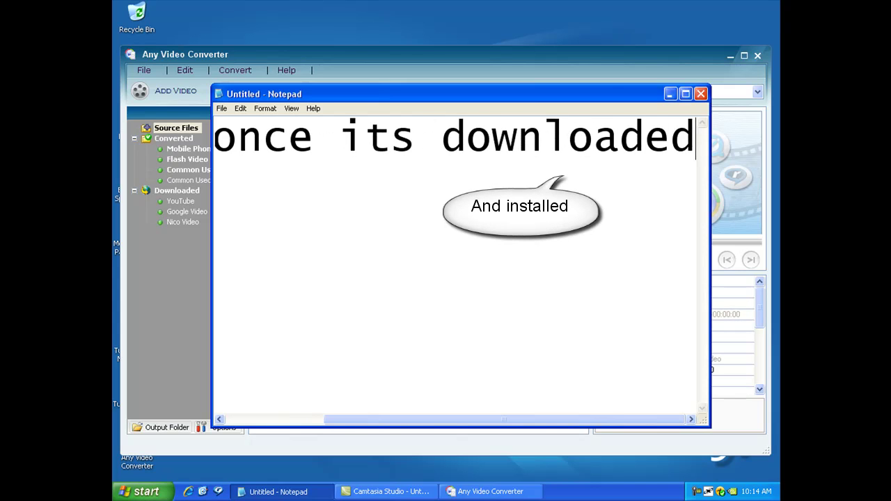
type(", op")
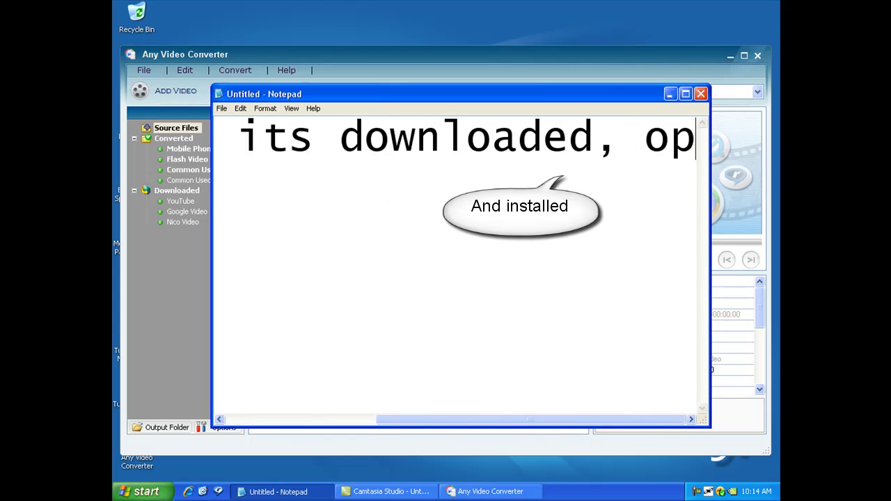
type("en it")
left_click_drag(694, 167, 115, 189)
key("Delete")
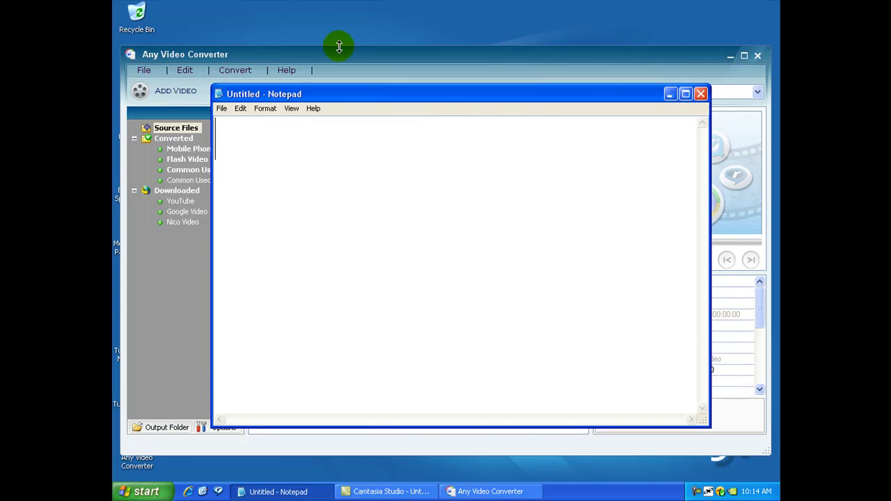
left_click(446, 54)
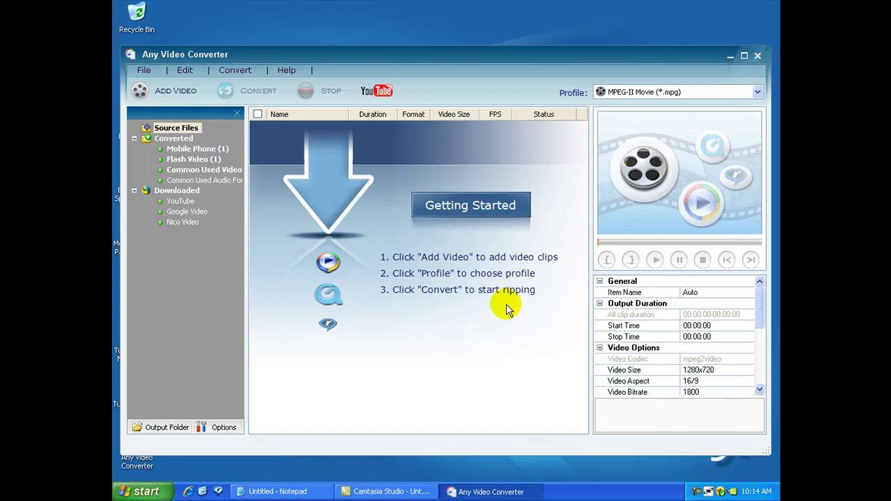
- Switch to Notepad, write the note "go to add video" and erase it
left_click(275, 491)
type("go to add video")
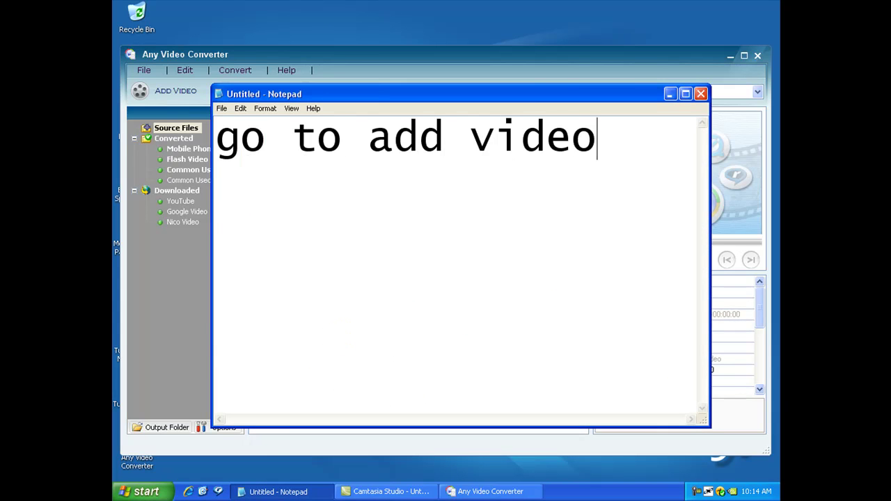
left_click_drag(588, 163, 216, 139)
key("BackSpace")
- Return to Any Video Converter and open the file chooser for adding a video
left_click(178, 283)
left_click(157, 91)
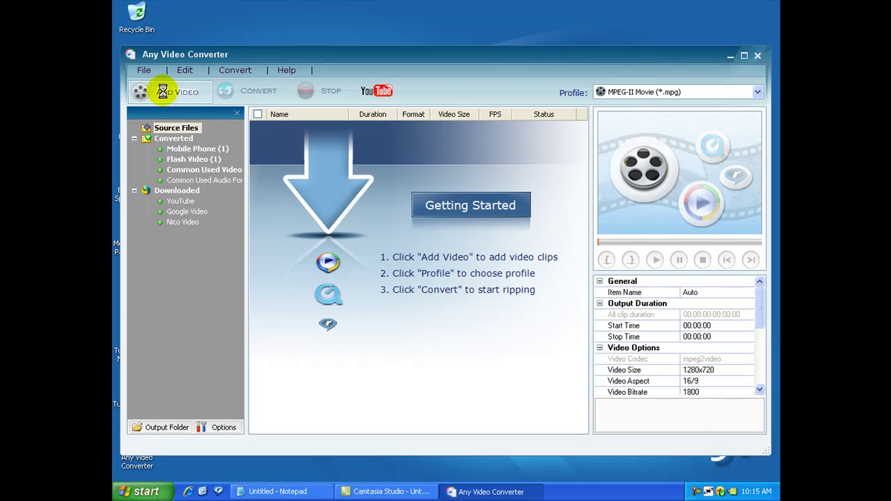
- Switch to Notepad, write the note "im just gonna choose a simple one for now" and erase it
left_click(288, 487)
type("im just")
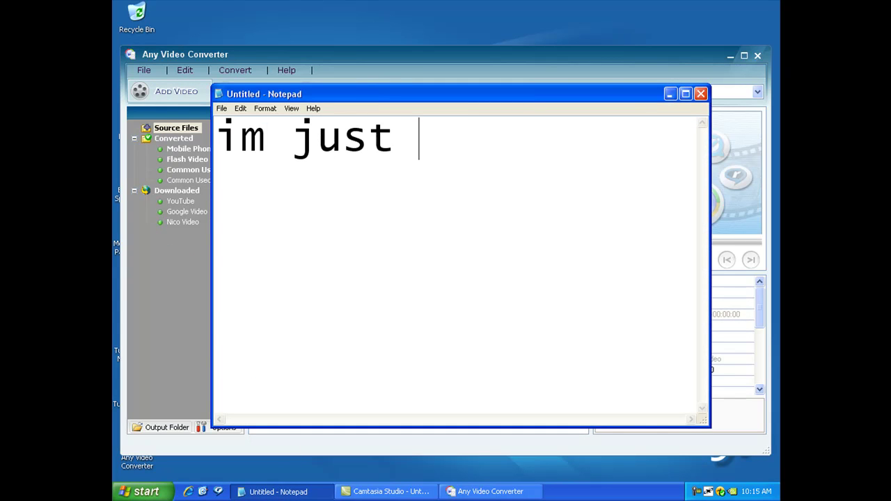
type(" gonna ch")
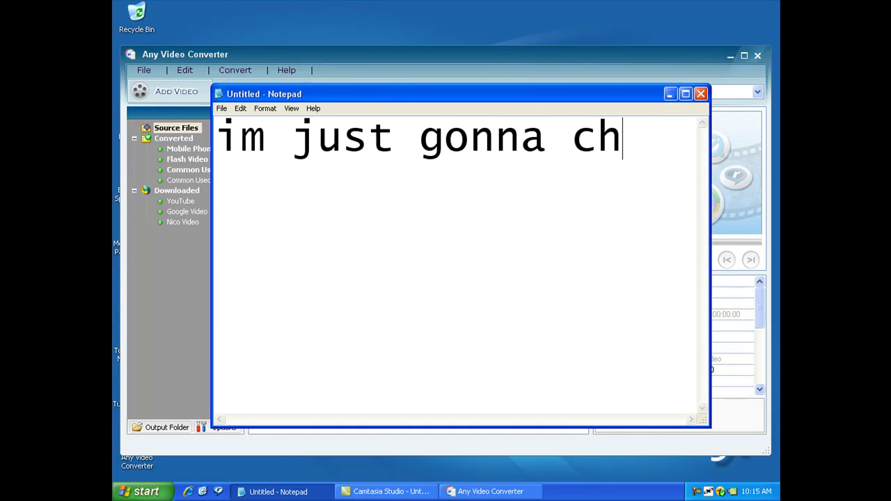
type("oose a ")
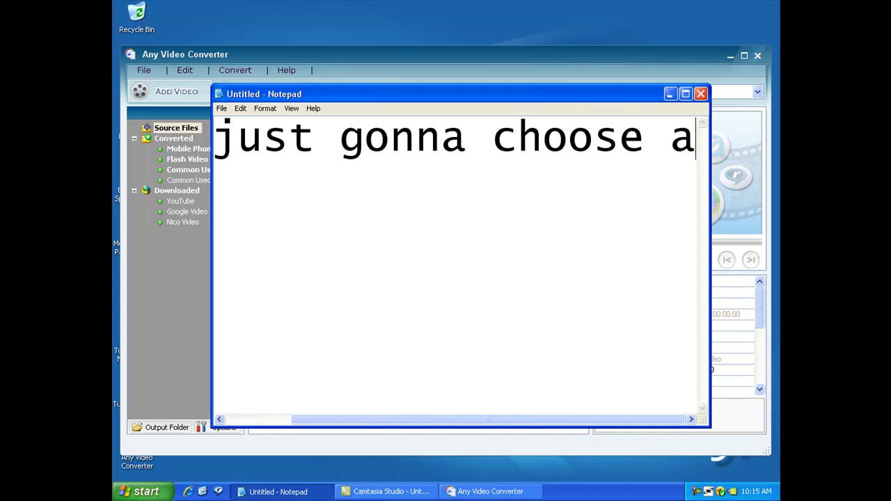
type("simple on")
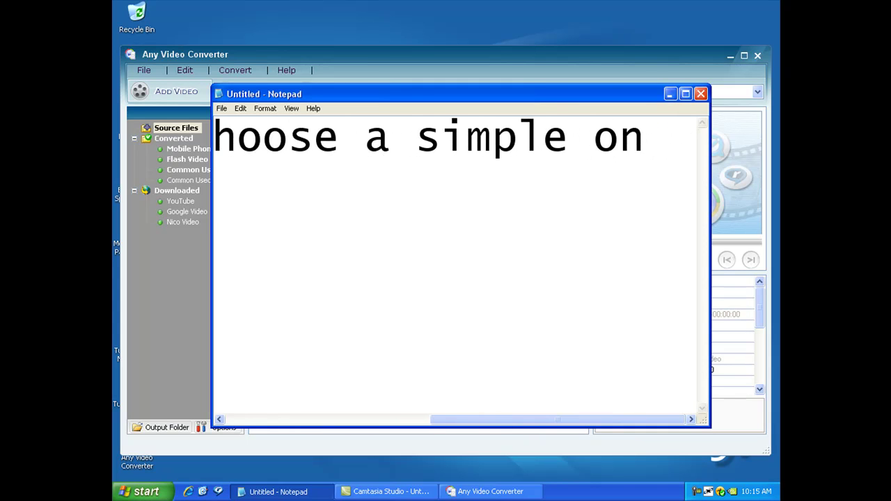
type("cefor now")
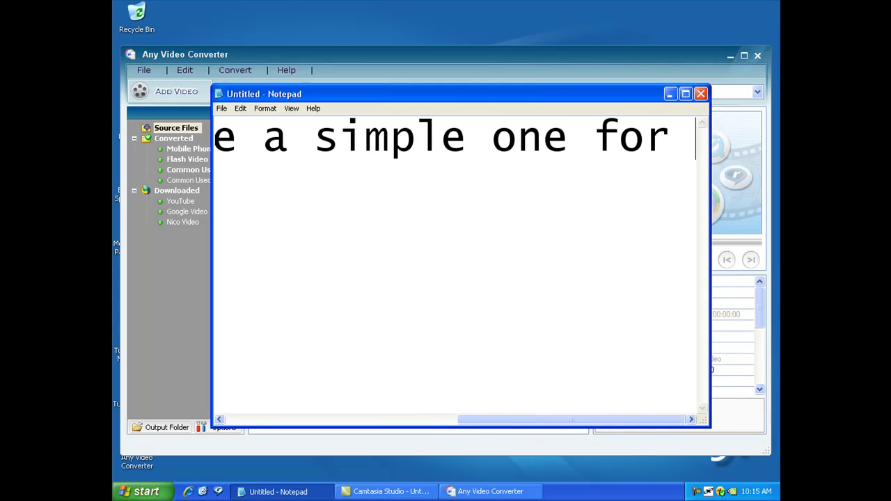
key("BackSpace")
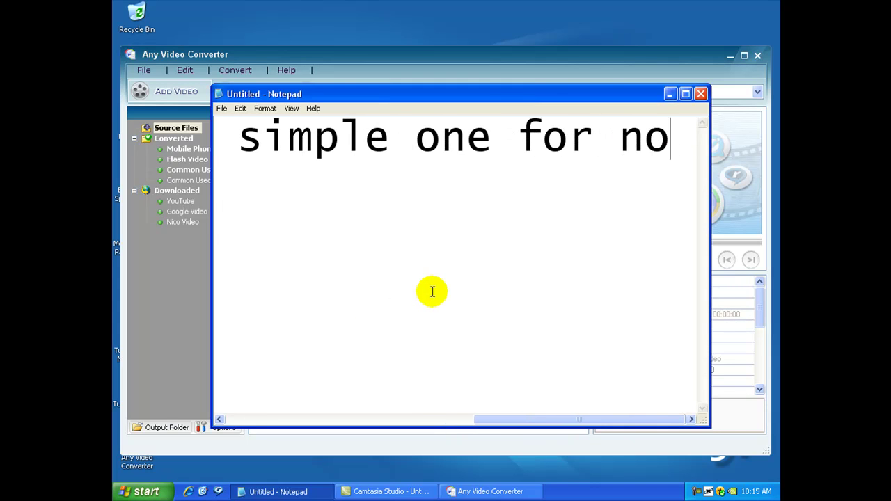
key("BackSpace")
key("BackSpace")
key("BackSpace")
key("BackSpace")
key("BackSpace")
key("BackSpace")
key("BackSpace")
key("BackSpace")
key("BackSpace")
key("BackSpace")
key("BackSpace")
key("BackSpace")
key("BackSpace")
key("BackSpace")
key("BackSpace")
key("BackSpace")
key("BackSpace")
key("BackSpace")
key("BackSpace")
key("BackSpace")
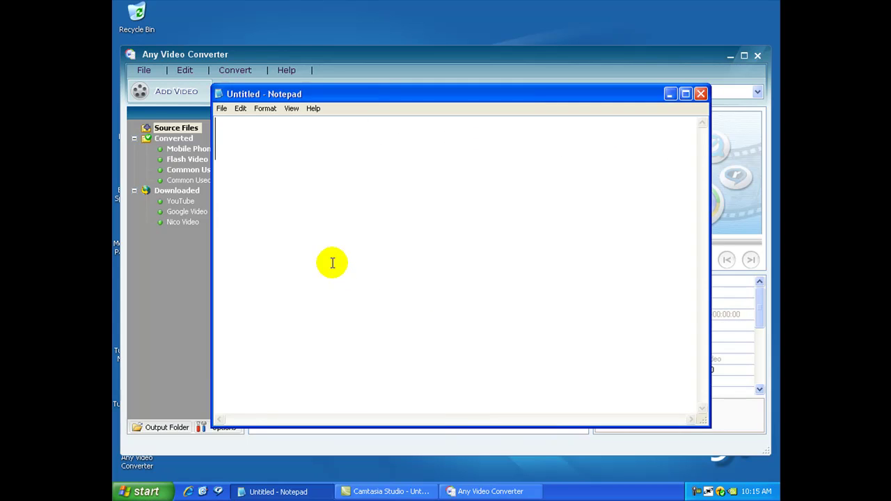
- Back in Any Video Converter, add the Dancing Nazis video to the conversion list
left_click(373, 54)
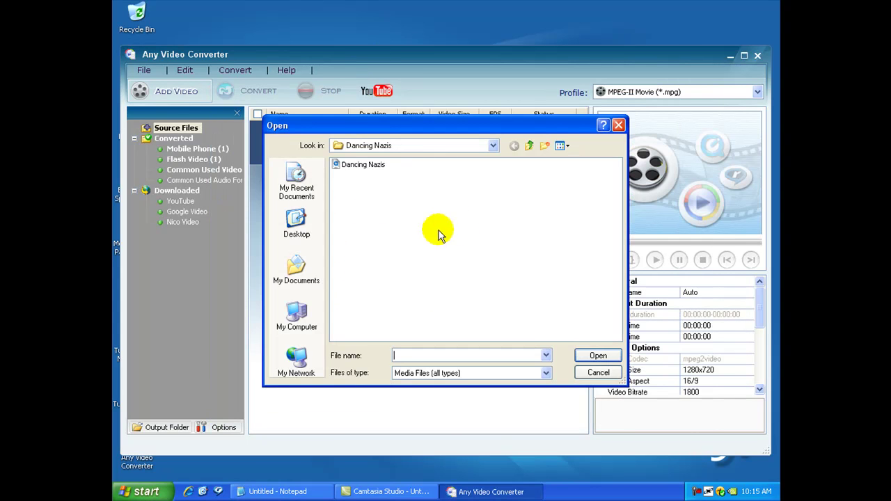
left_click(351, 164)
left_click(597, 358)
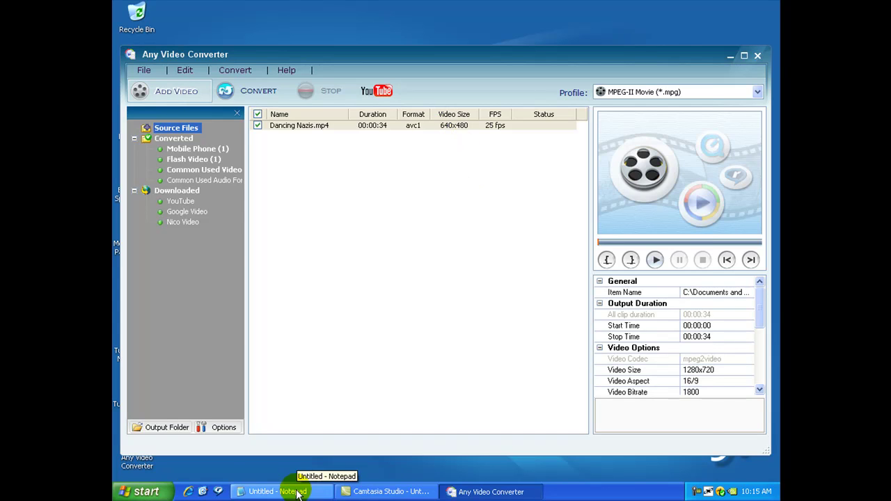
- Switch to Notepad, write the note "do these steps" and erase it
left_click(275, 491)
type("do these steps")
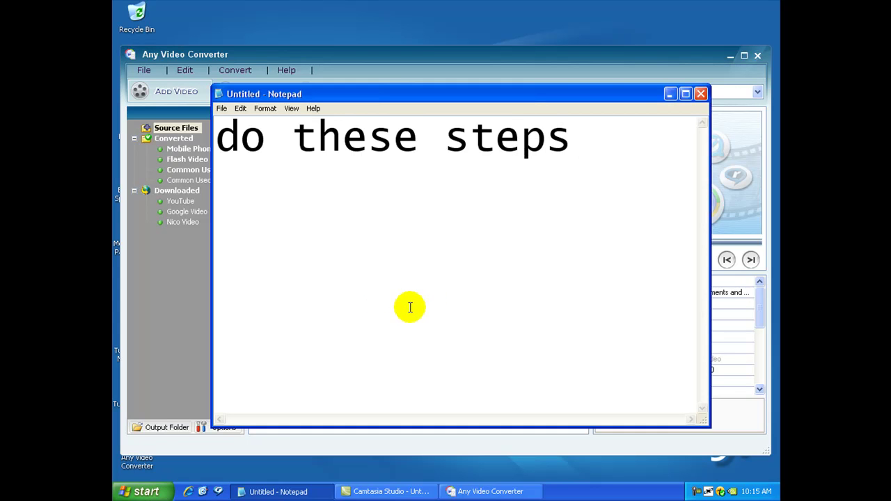
key("ctrl+a")
key("BackSpace")
- Return to Any Video Converter and choose MPEG-II Movie (*.mpg) as the output profile
left_click(438, 53)
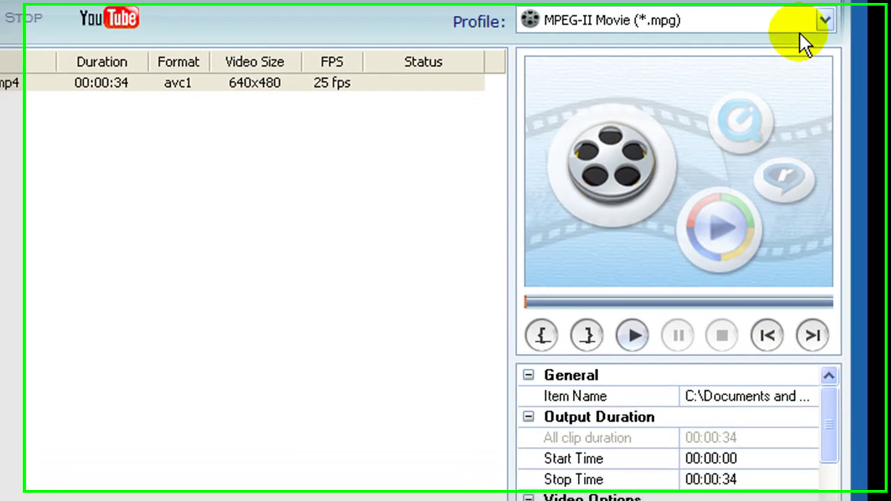
left_click(757, 92)
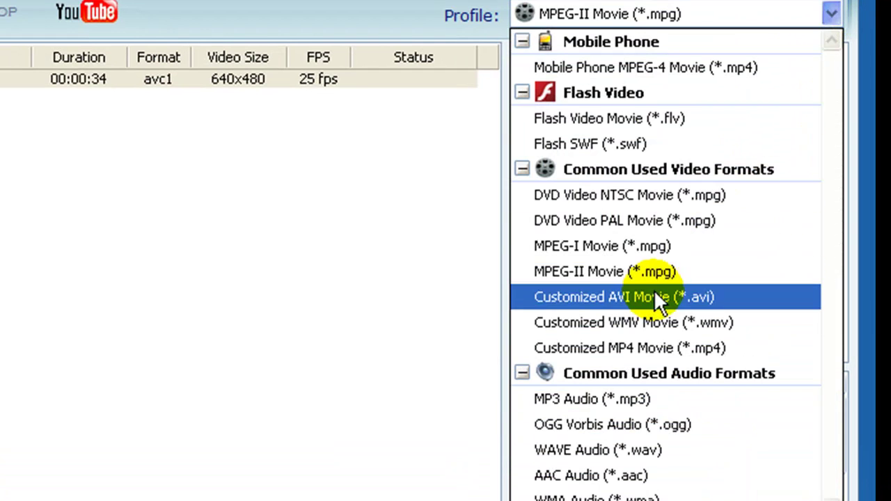
left_click(636, 271)
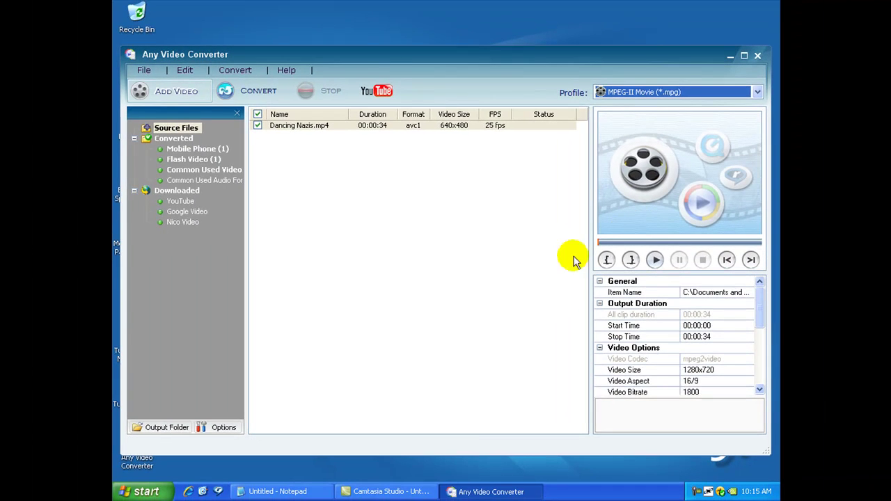
- Switch to Notepad, write the note "make it MPEGII movie" and erase it
left_click(278, 491)
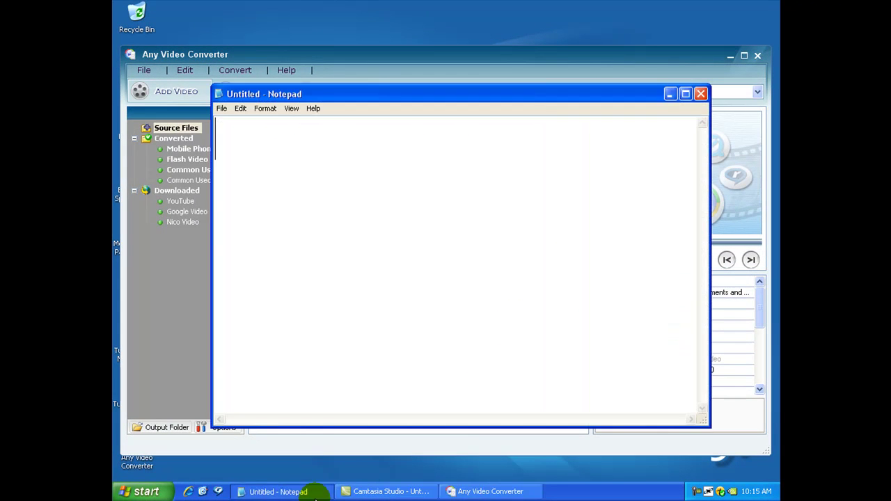
type("make it MPEGII")
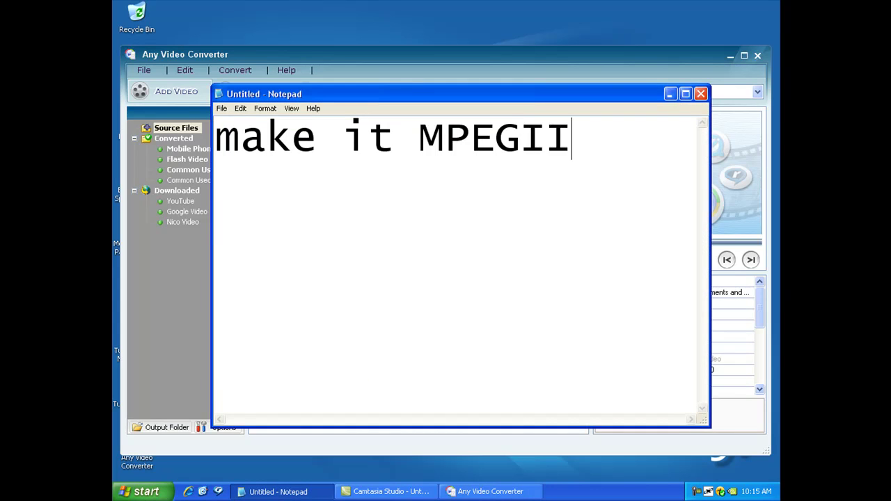
type("move")
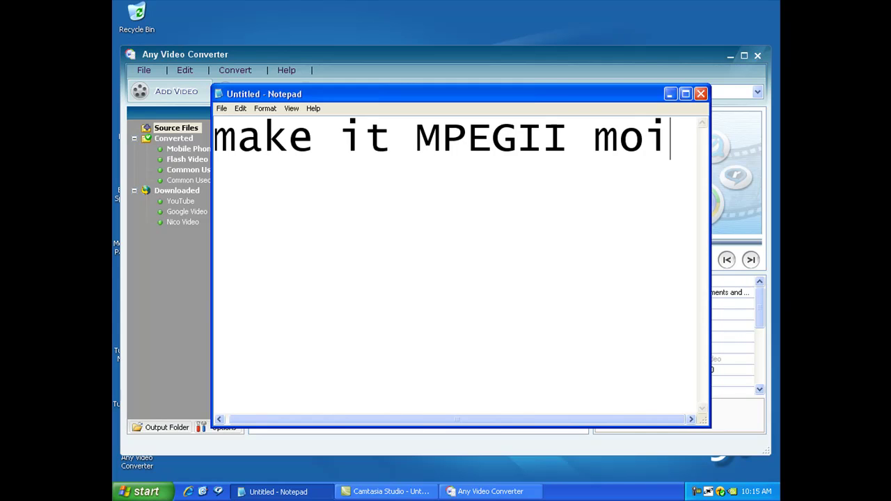
type("vie")
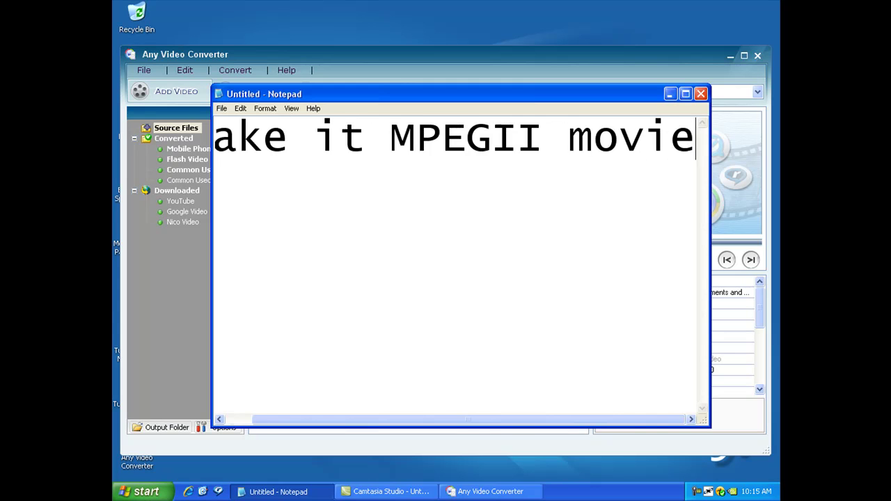
left_click_drag(679, 179, 112, 178)
key("Delete")
- Return to Any Video Converter and set the output video size to 1280x720 with a 16/9 aspect
left_click(424, 55)
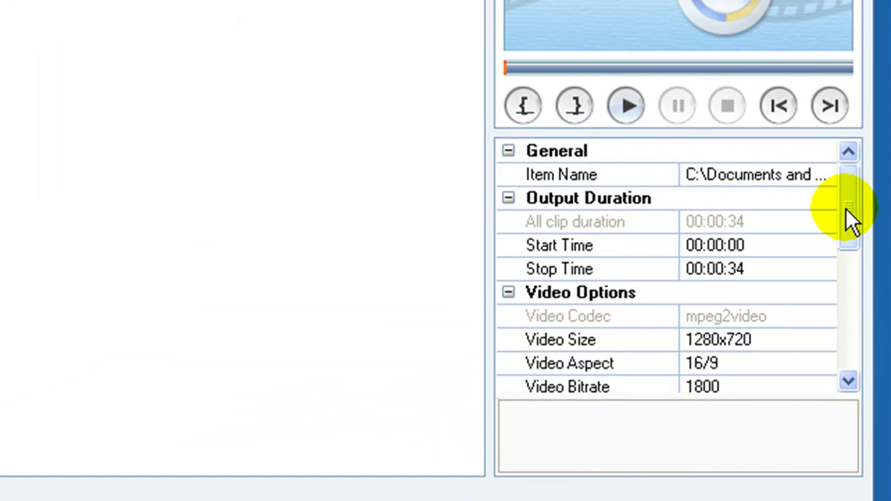
left_click_drag(844, 208, 843, 253)
left_click(736, 223)
left_click(825, 223)
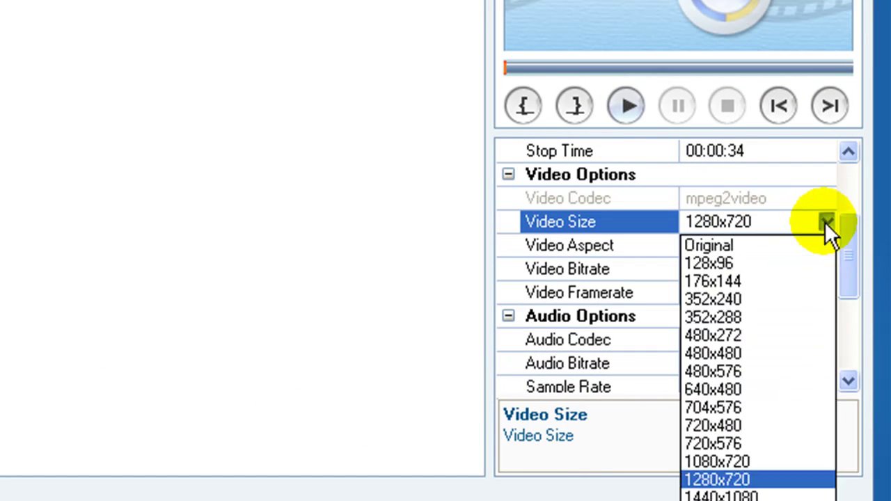
left_click(755, 480)
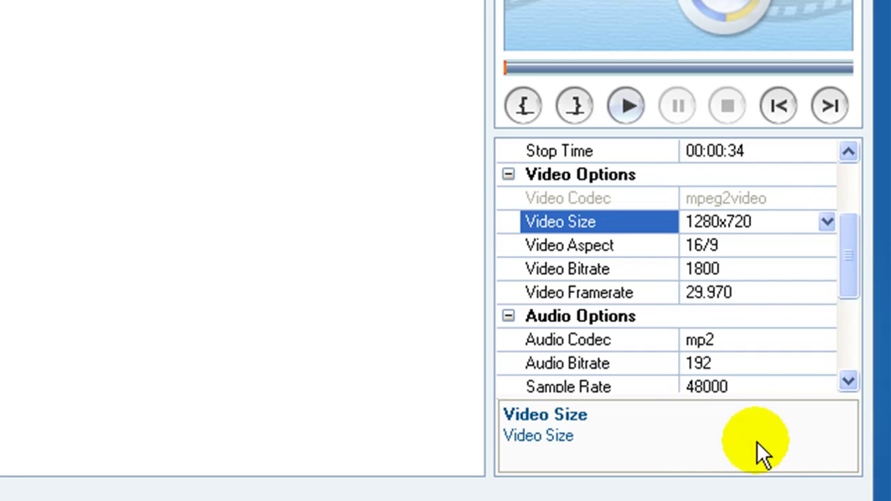
left_click(787, 245)
left_click(825, 245)
left_click(803, 303)
- Set the video bitrate to 1800 and the video framerate to 29.970
left_click(787, 271)
left_click(825, 269)
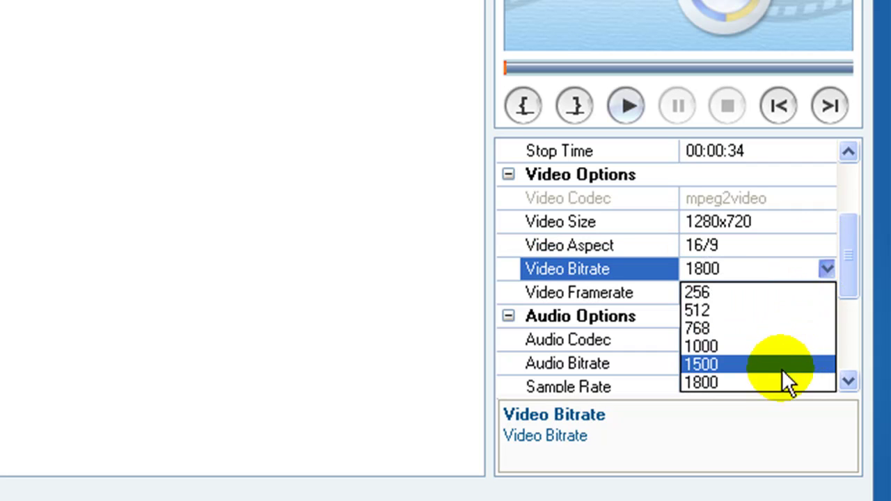
left_click(777, 380)
left_click(781, 292)
left_click(826, 292)
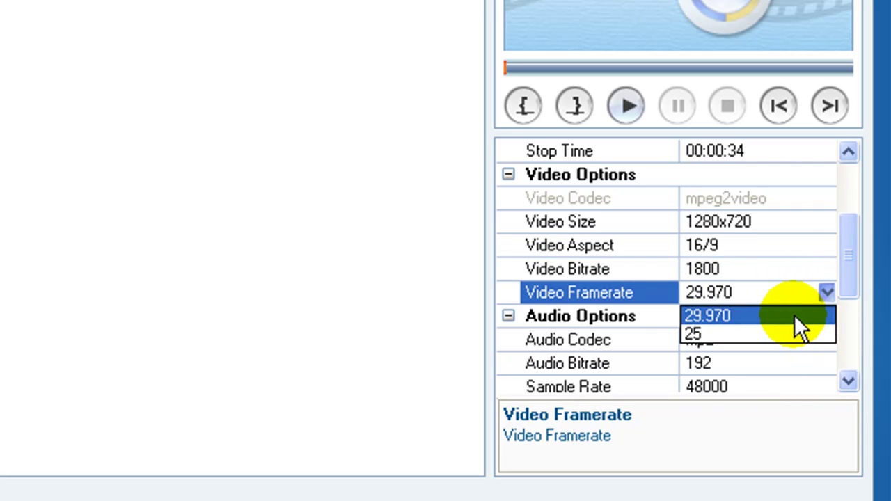
left_click(794, 317)
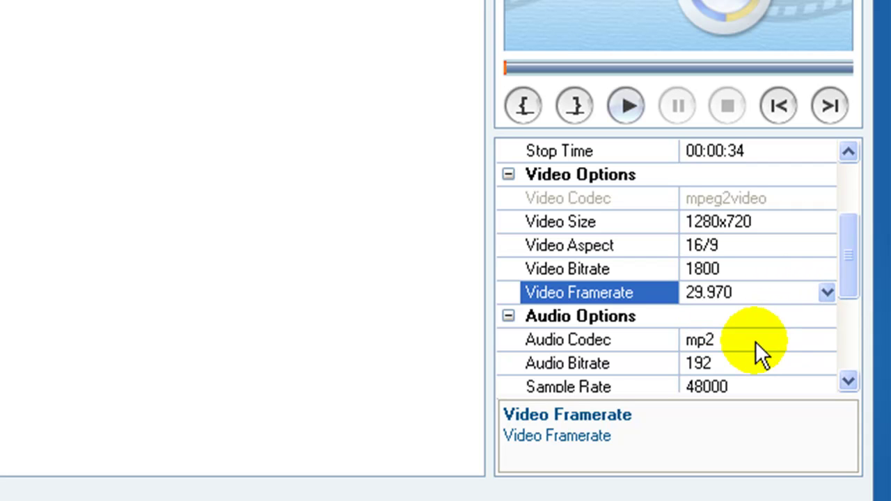
- Set the audio codec to mp2 and view the available audio bitrates without changing the bitrate
left_click(800, 341)
left_click(826, 339)
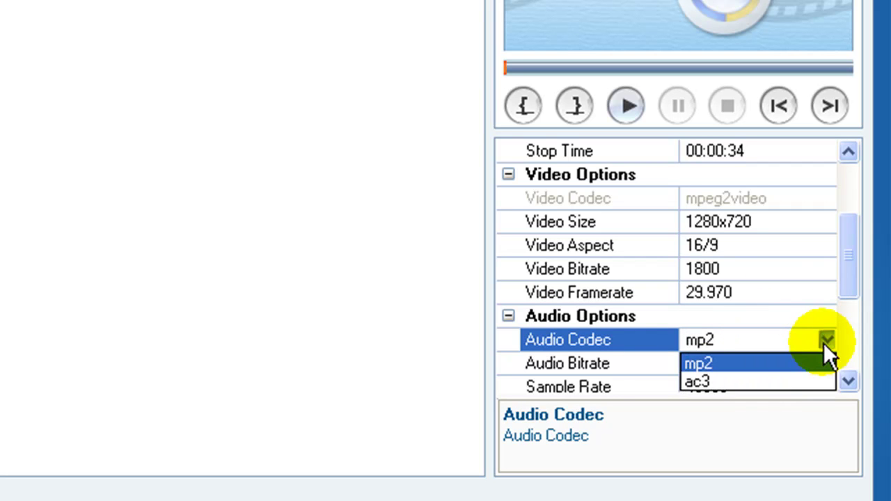
left_click(793, 363)
scroll(837, 317, "down", 2)
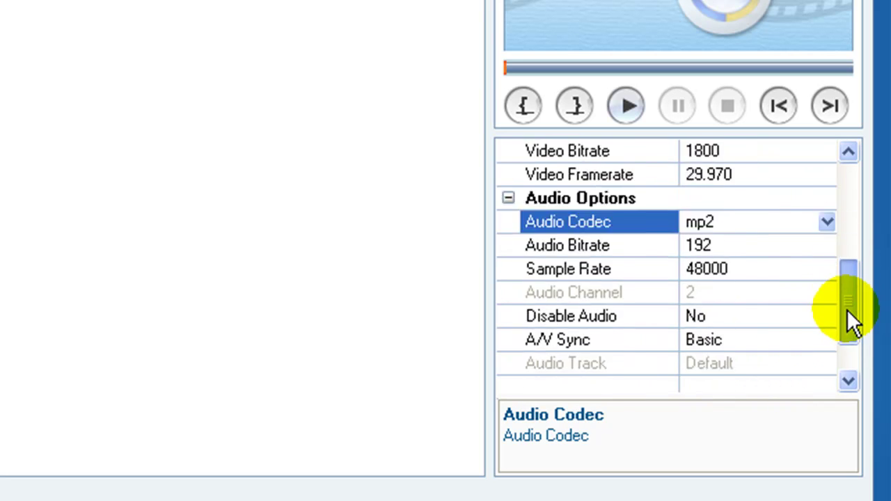
left_click(799, 249)
left_click(826, 245)
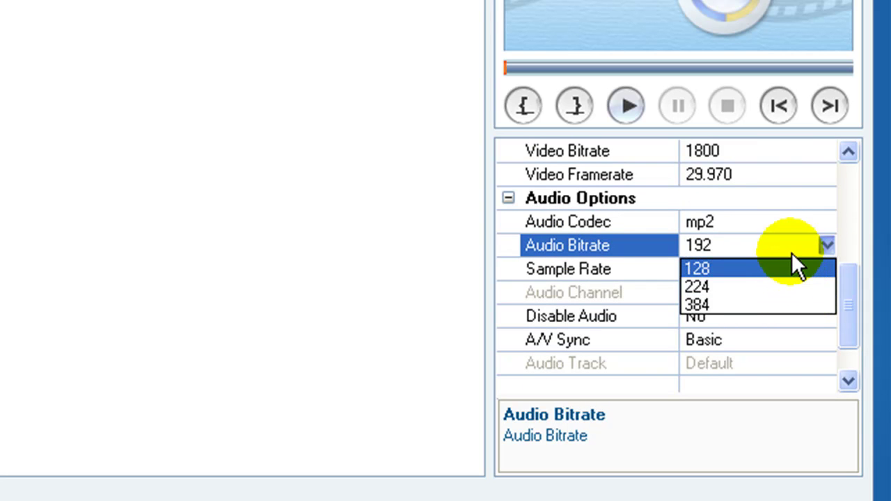
left_click(824, 245)
- Set the audio sample rate to 48000
left_click(809, 270)
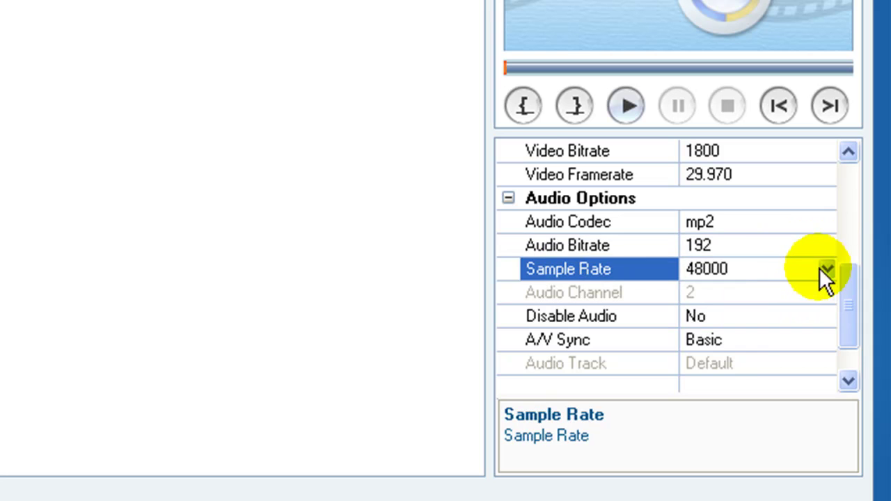
left_click(826, 269)
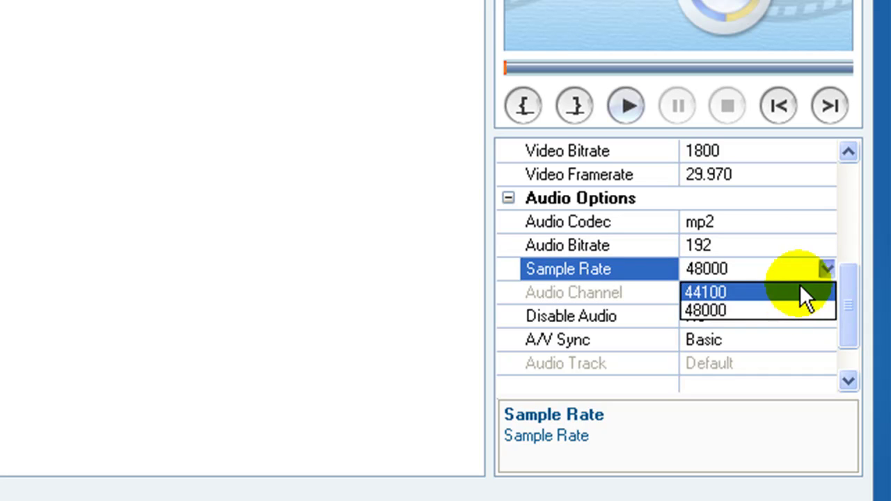
left_click(801, 311)
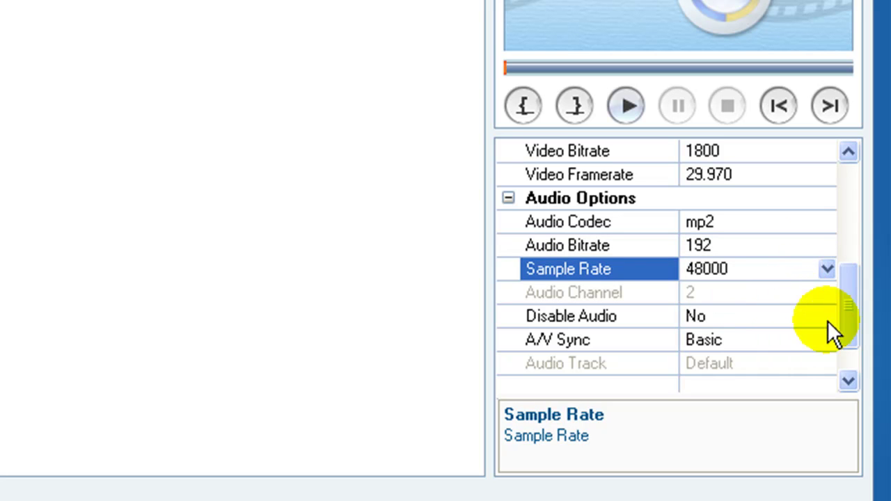
left_click_drag(856, 308, 849, 208)
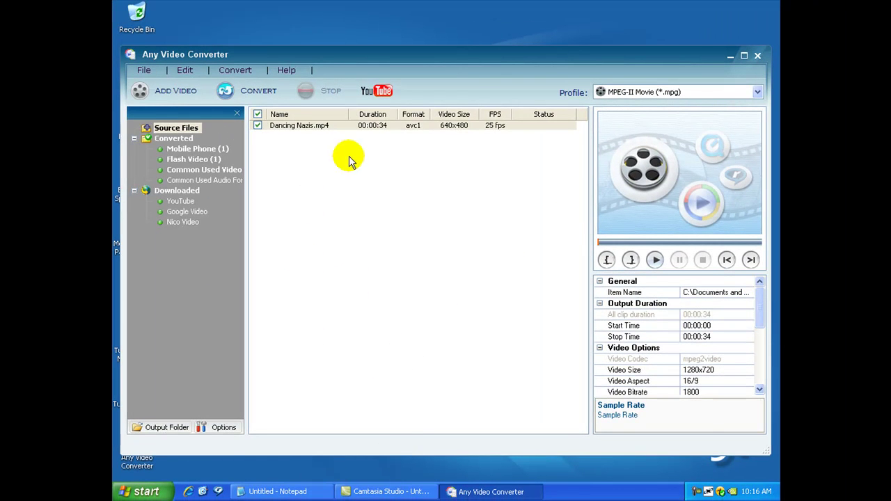
- Switch to Notepad, write the note "then, click Convert" and erase it
left_click(261, 490)
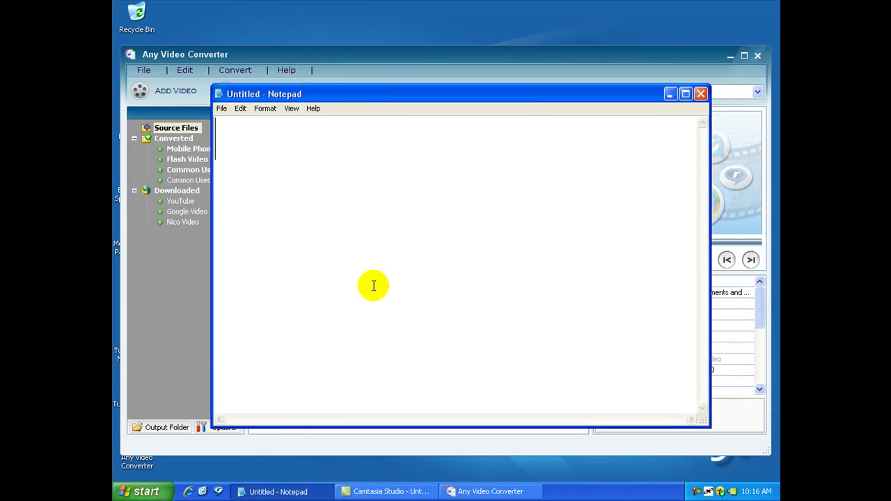
type("then, click C")
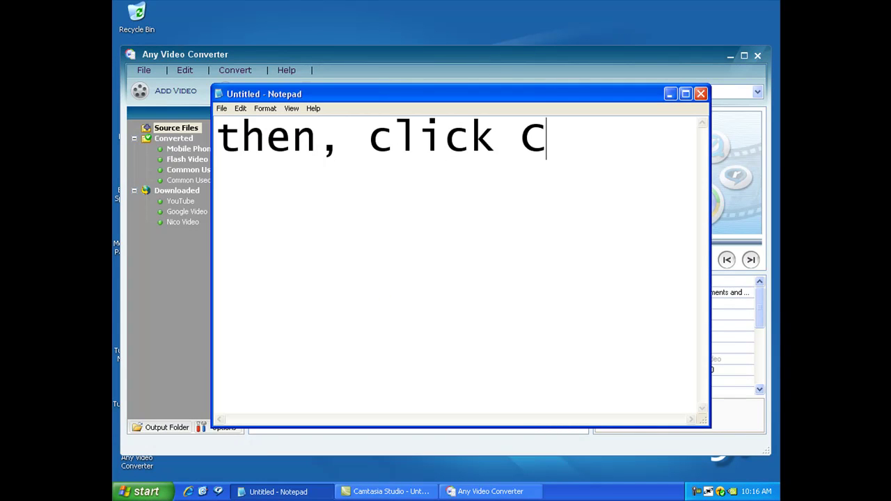
type("onvert")
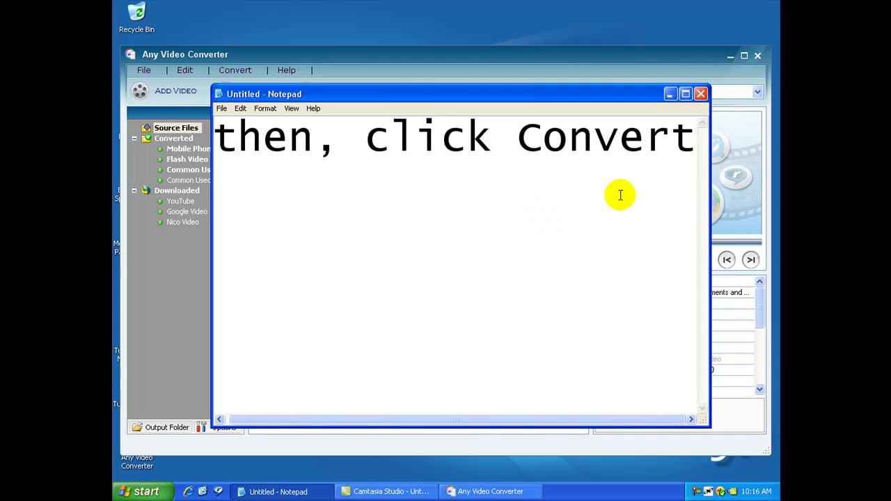
left_click_drag(693, 142, 123, 174)
key("Delete")
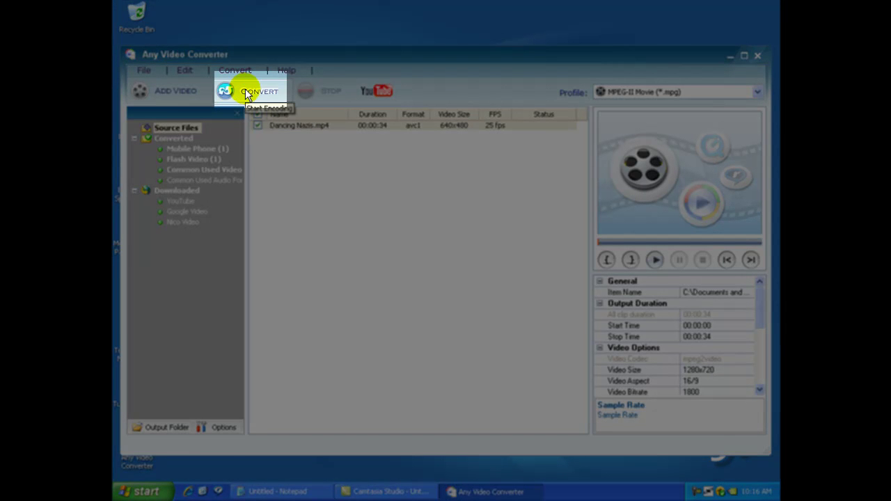
- In Any Video Converter, start converting the Dancing Nazis video to MPEG-II
left_click(246, 96)
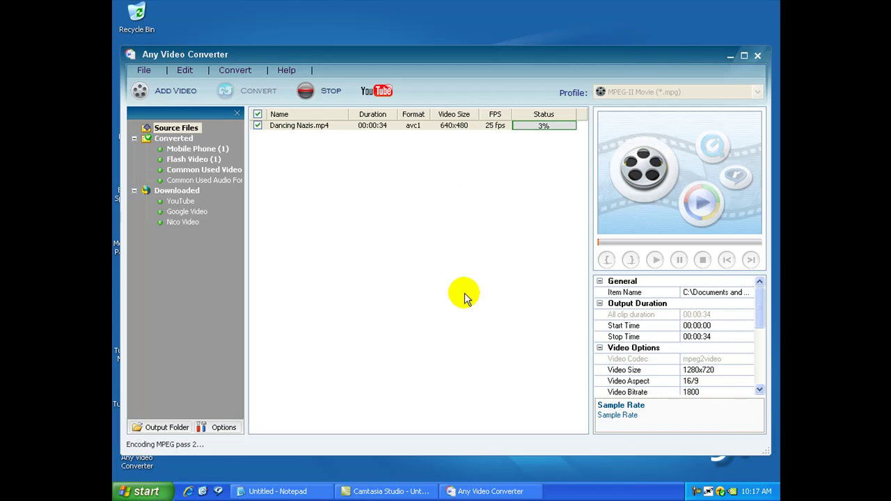
- Switch to Notepad, write the note "and now the video is converted to HD" and erase it
left_click(281, 491)
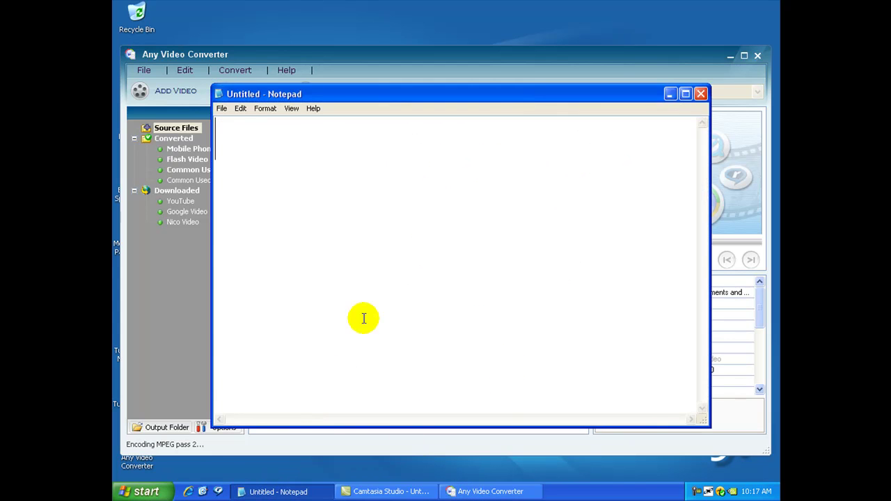
type("and now")
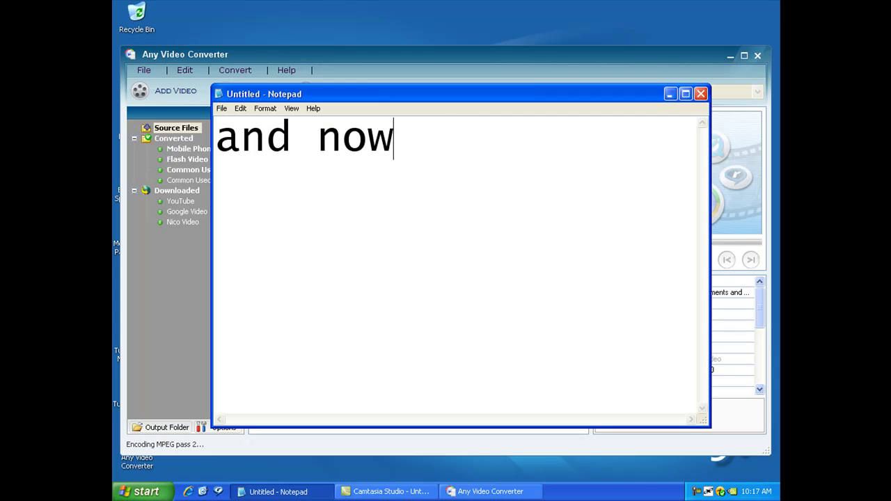
type(" the video")
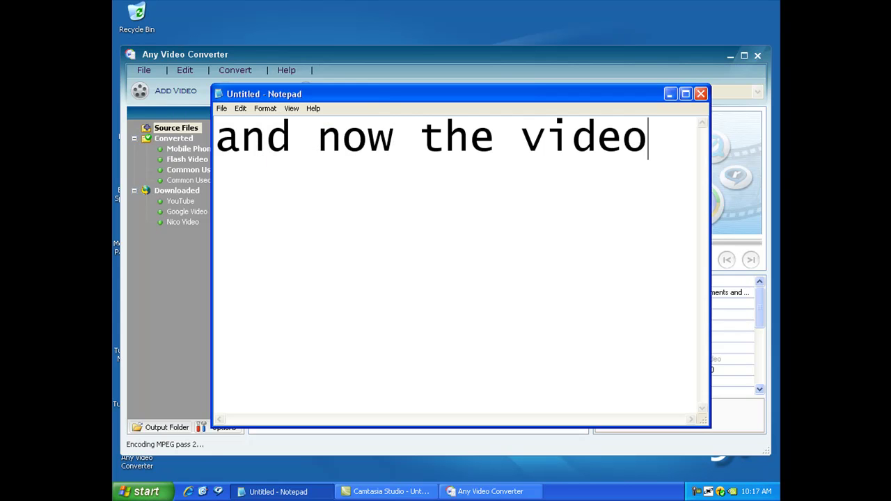
type(" is converted")
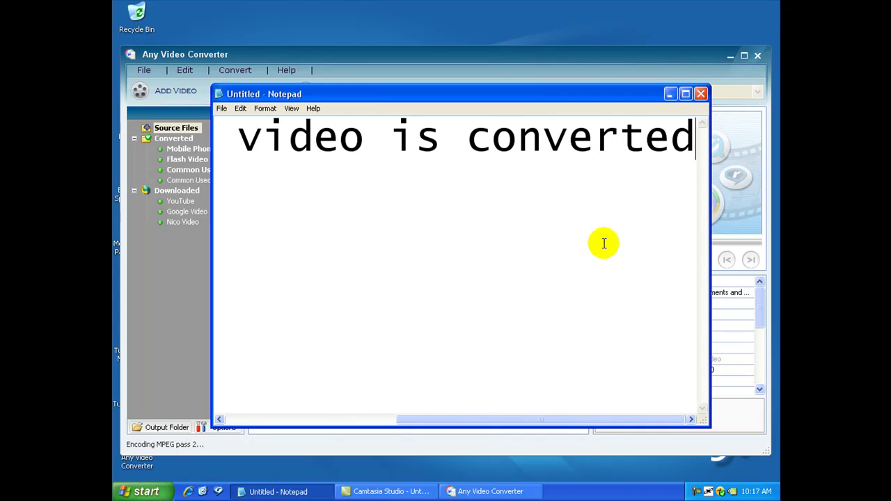
type(" to HD")
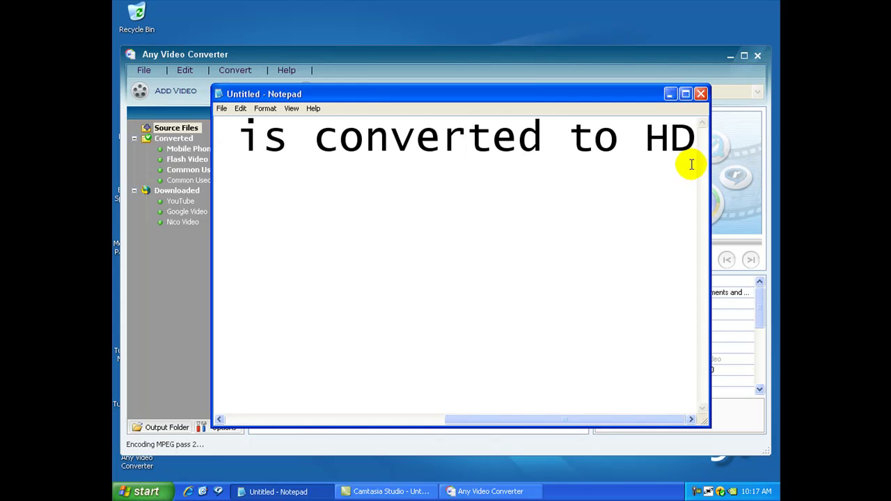
left_click_drag(686, 153, 159, 159)
key("Delete")
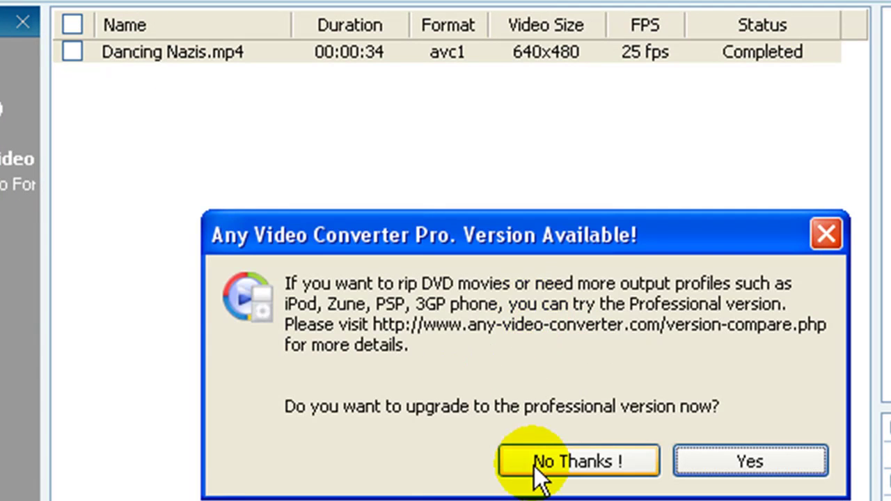
- In Any Video Converter, decline the upgrade to the professional version and play the Dancing Nazis video in the preview
left_click(535, 467)
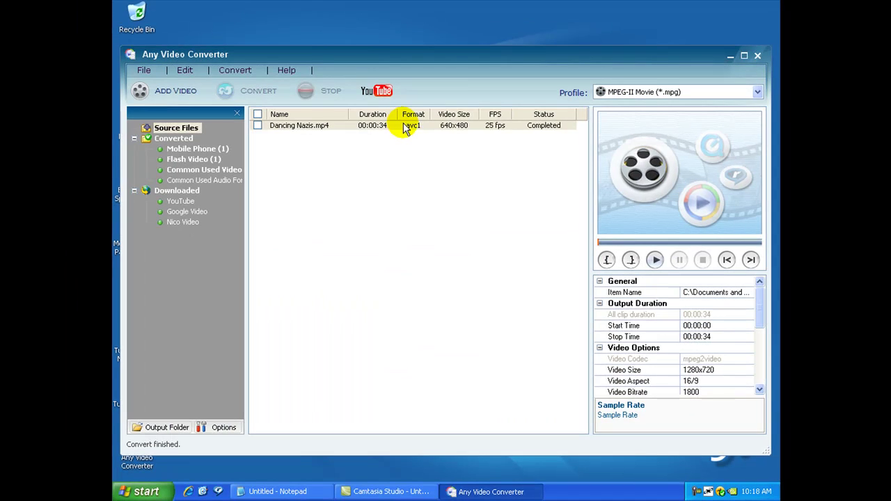
double_click(407, 126)
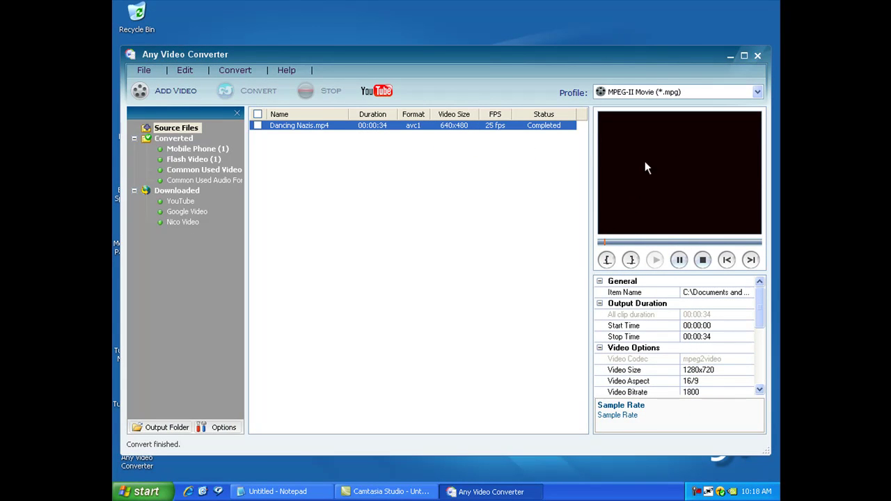
left_click(620, 238)
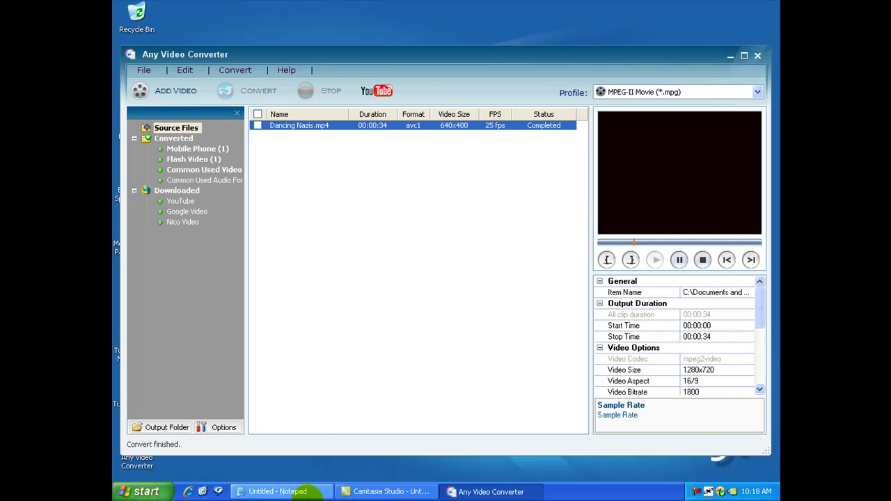
- Switch to Notepad, write the note "you can watch your video here", erase it and return to Any Video Converter
left_click(278, 491)
type("you can watch")
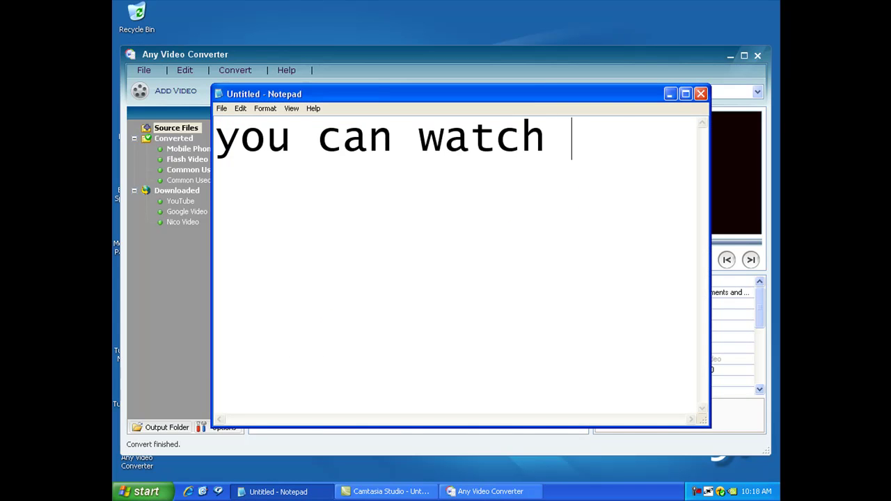
type(" your video here")
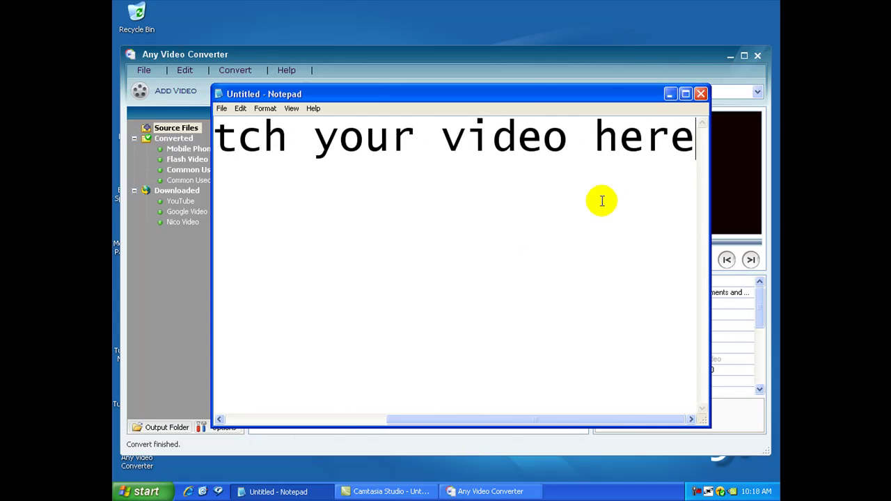
left_click_drag(678, 173, 115, 183)
key("ctrl+x")
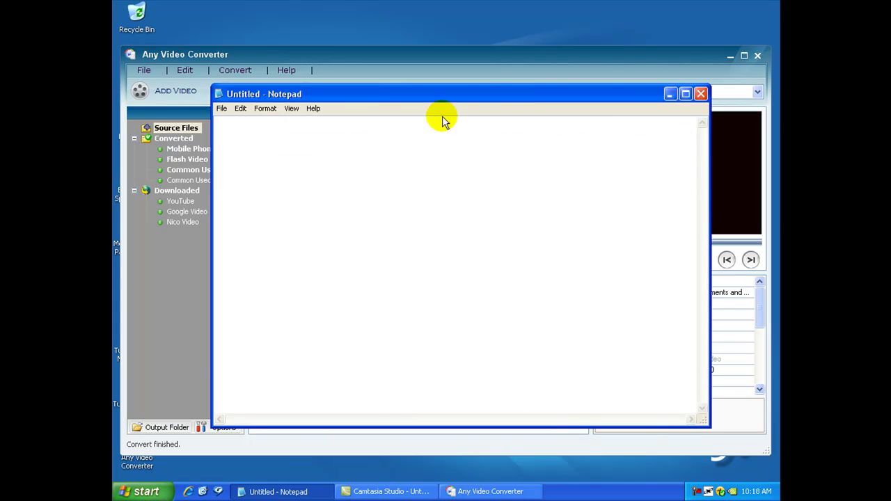
left_click(477, 76)
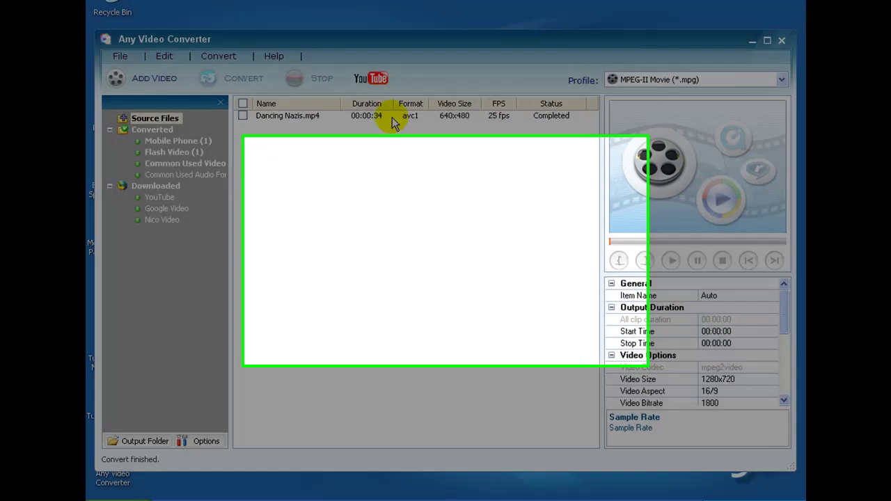
- Open the destination file location of the converted Dancing Nazis video
right_click(396, 126)
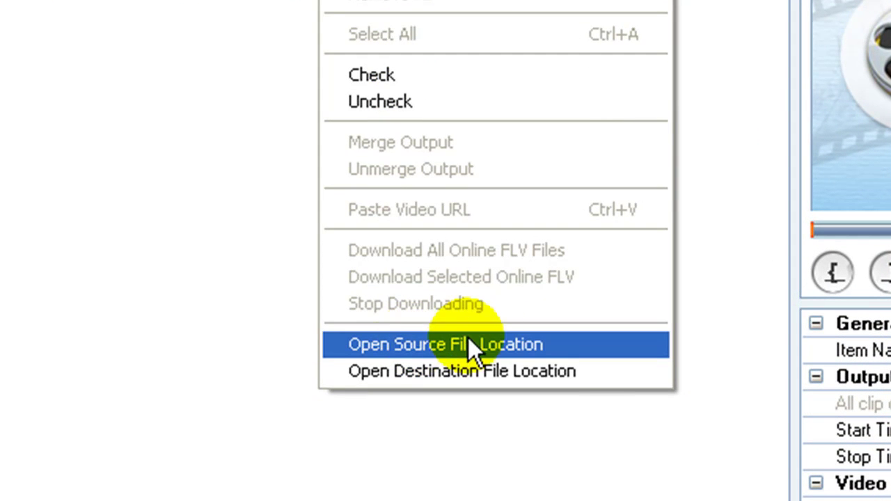
left_click(588, 372)
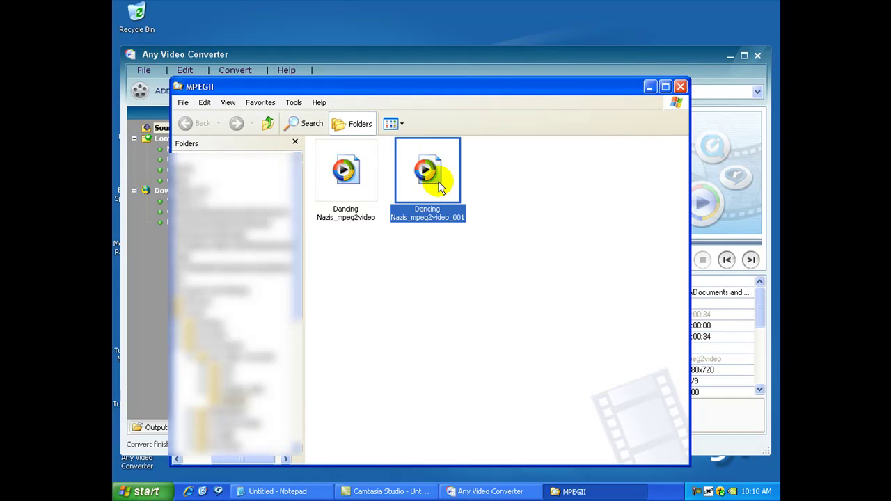
- Switch to Notepad, write the note "copy it to your desktop, and you can upload it to youtube^^", erase it and minimize the window
left_click(292, 491)
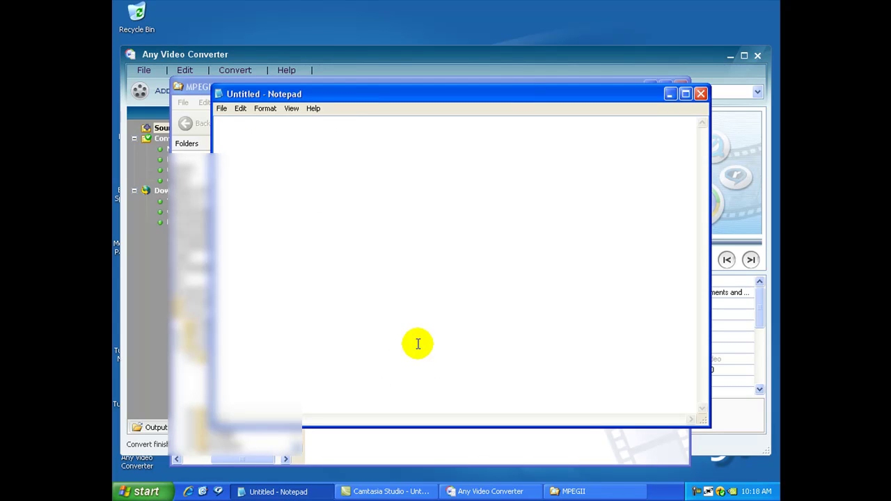
type("Copy ")
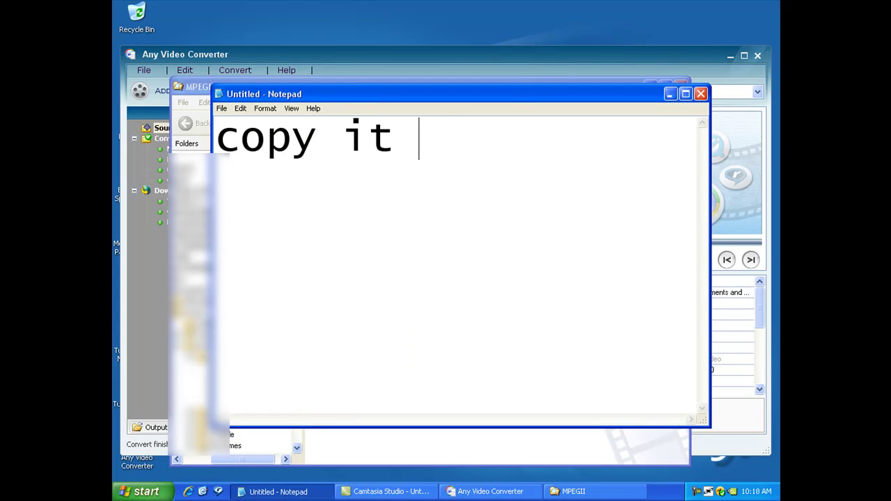
type("it to your d")
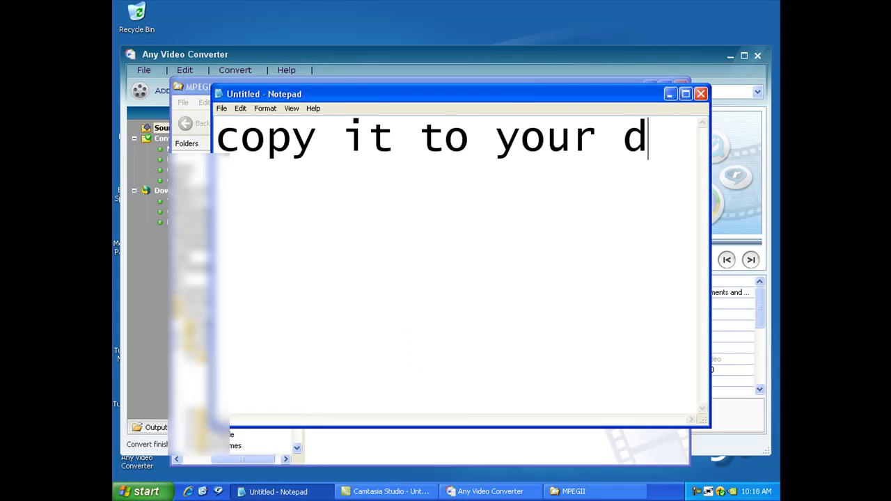
type("esktop,")
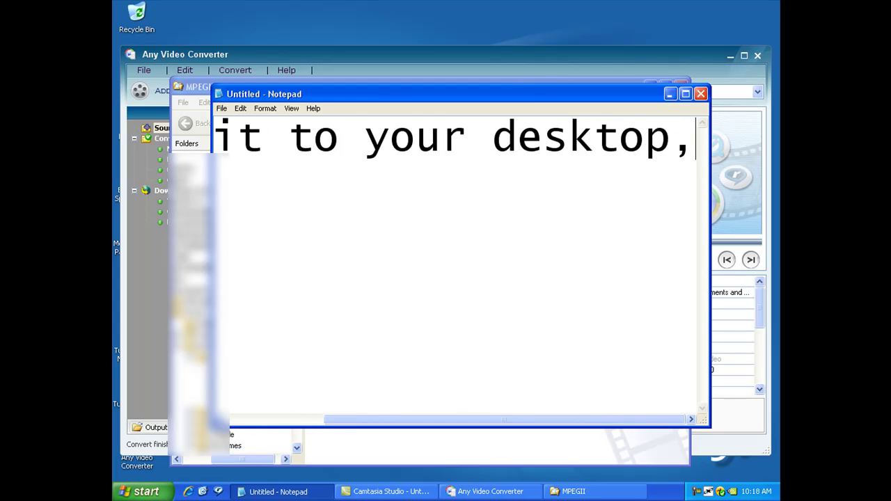
type(" and you c")
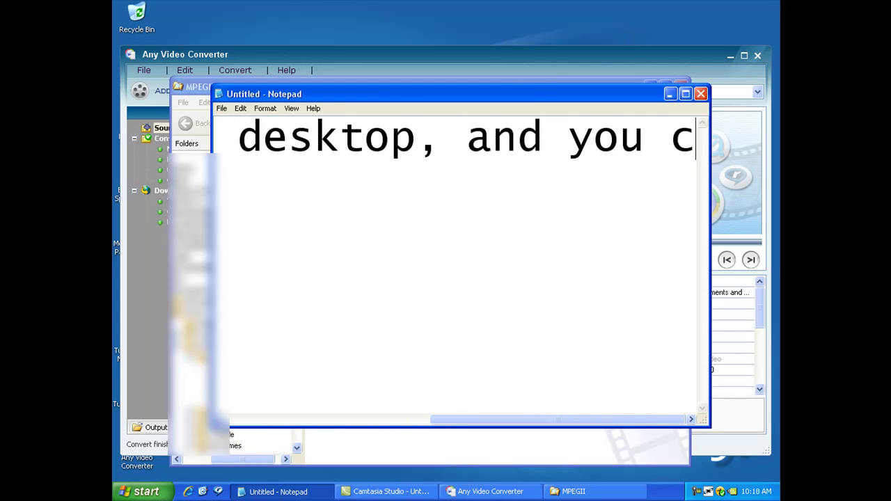
type("an upload ity ")
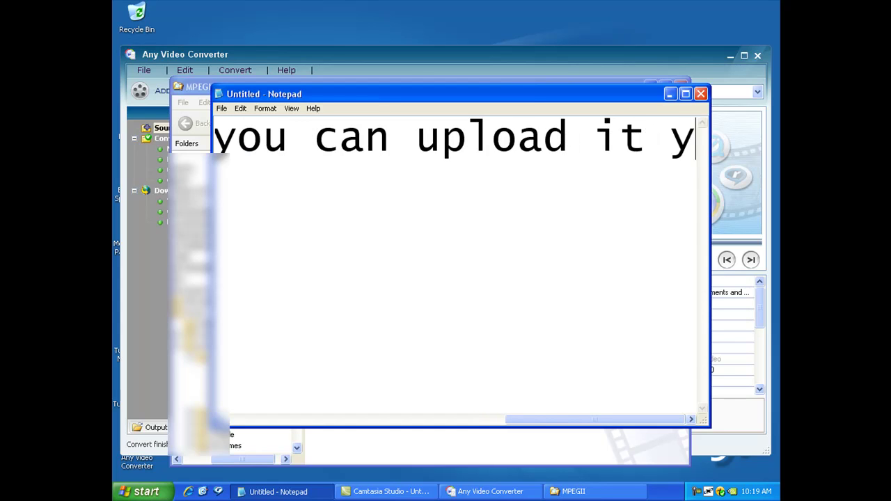
type("to youtube")
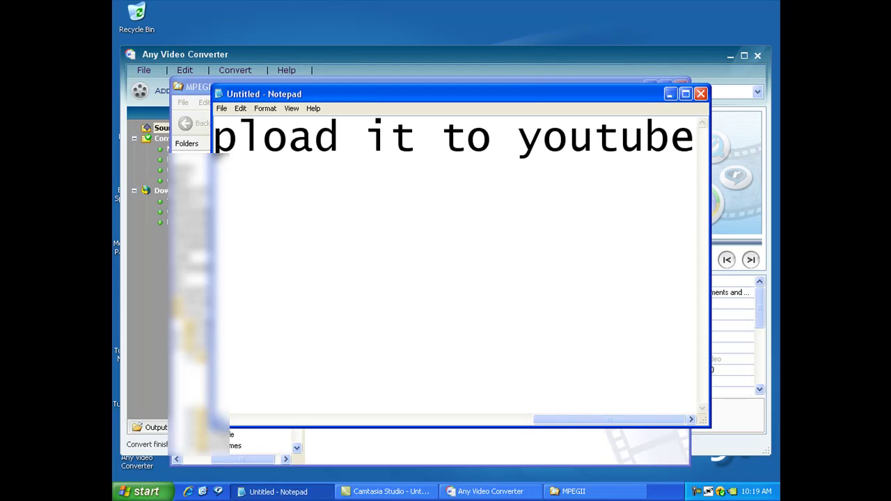
type("^^")
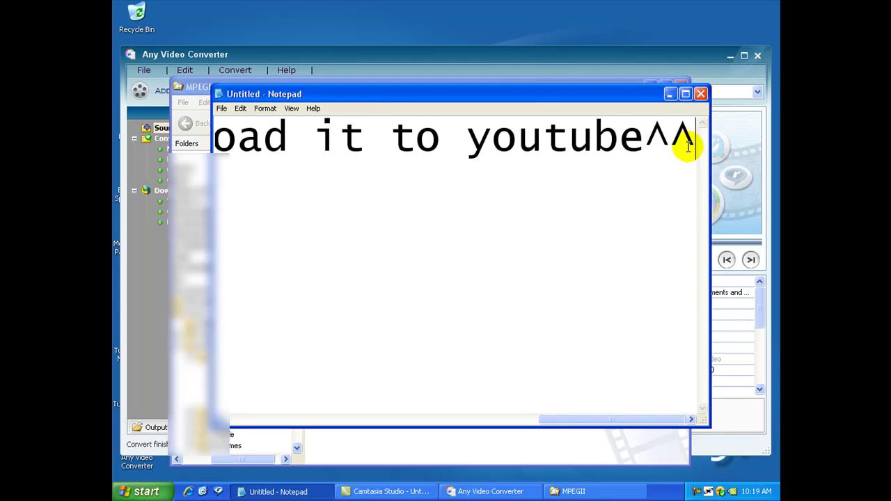
left_click_drag(682, 143, 213, 164)
key("BackSpace")
left_click(669, 93)
- Copy the file Dancing Nazis_mpeg2video_001 from the MPEGII folder to the desktop
right_click(431, 166)
left_click(465, 306)
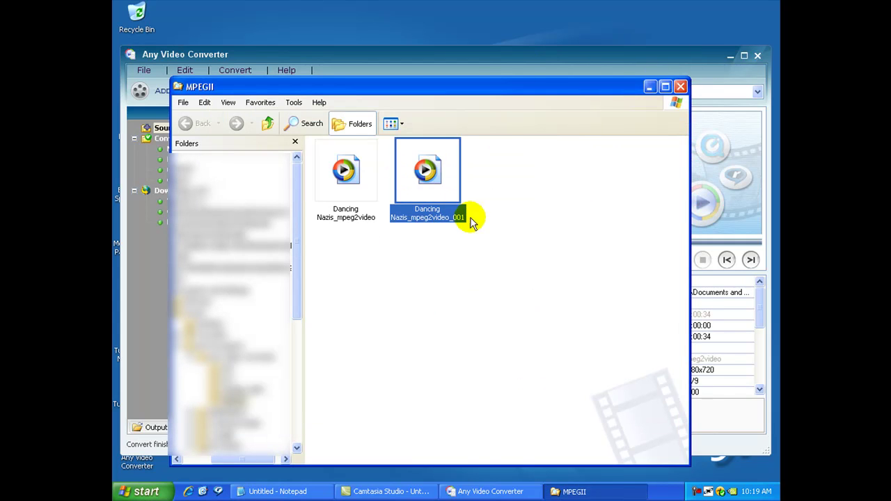
left_click(203, 491)
right_click(187, 24)
left_click(209, 56)
left_click(188, 13)
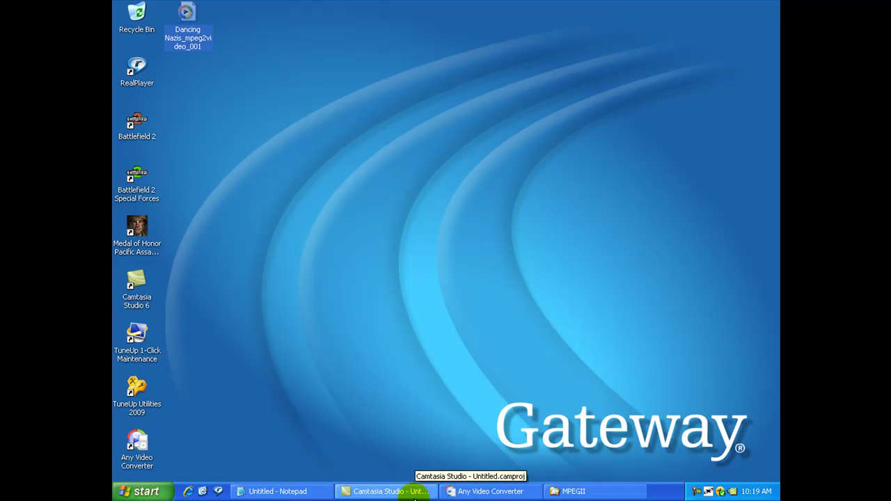
- Switch to Notepad and write the closing note "thanks for watching", followed by a new line
left_click(314, 494)
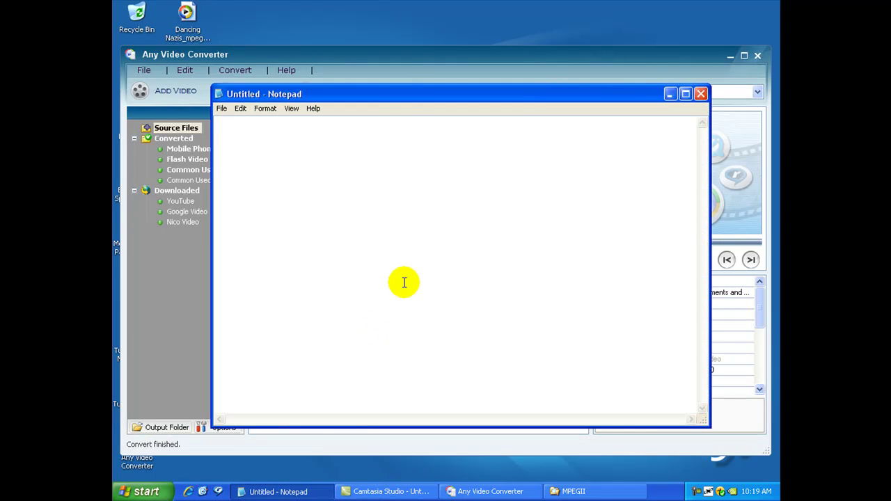
type("thank")
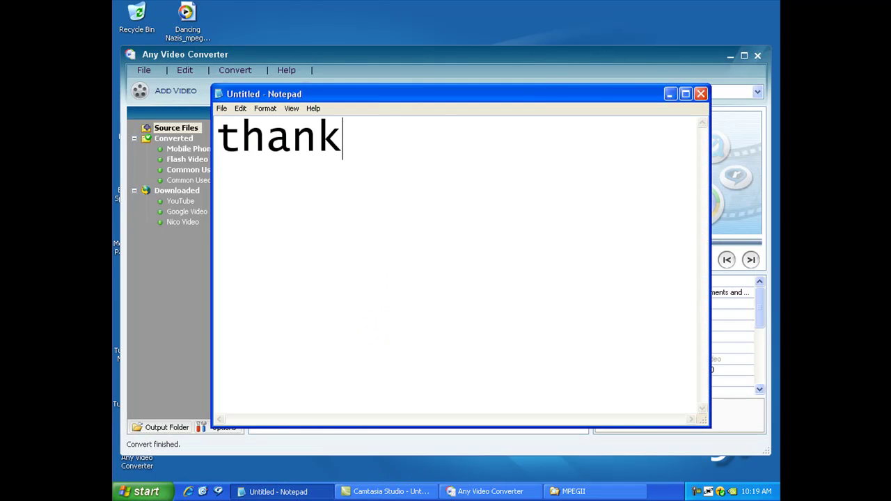
type("s for watchin")
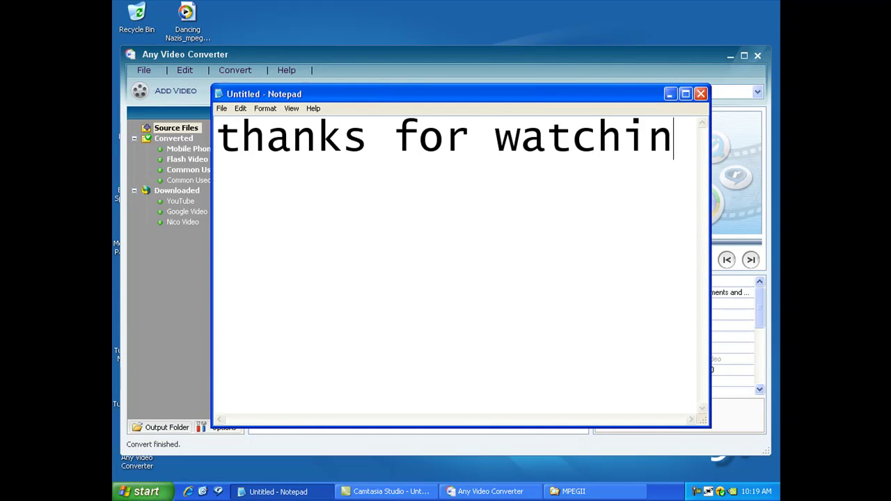
type("g")
key("Return")
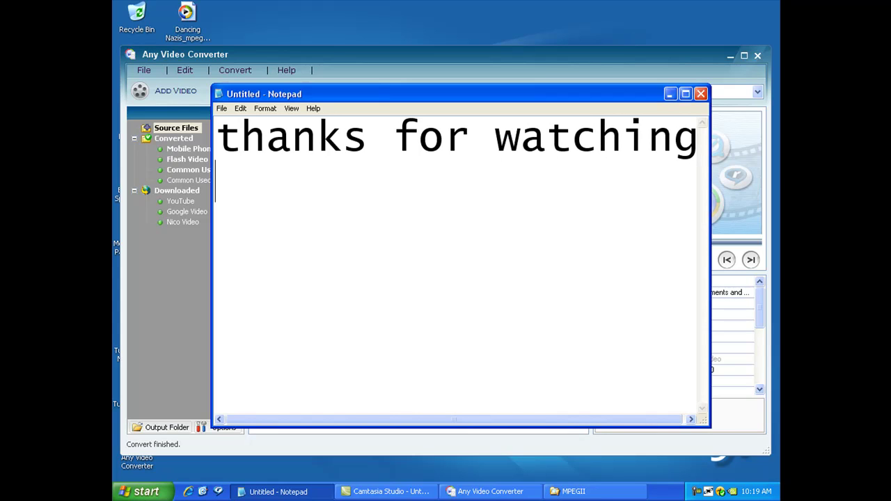